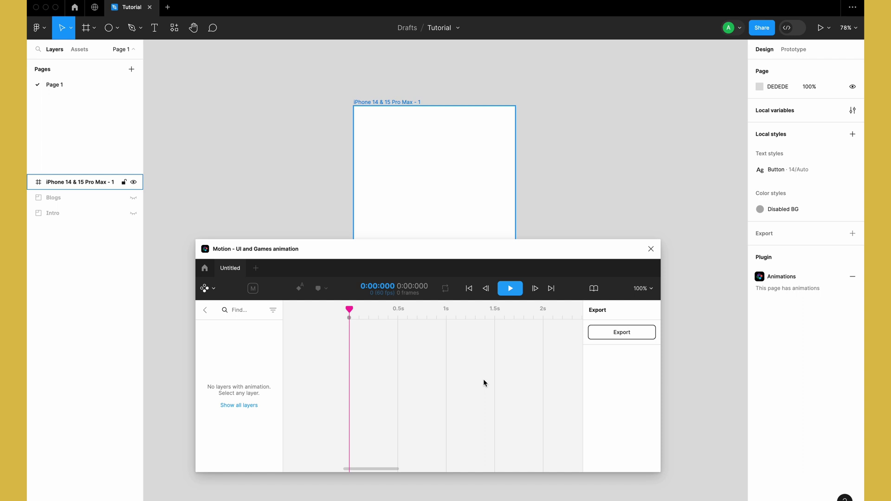
# - Draw a 127×127 circle near the top of the phone frame
pyautogui.scroll(5, 478, 167)
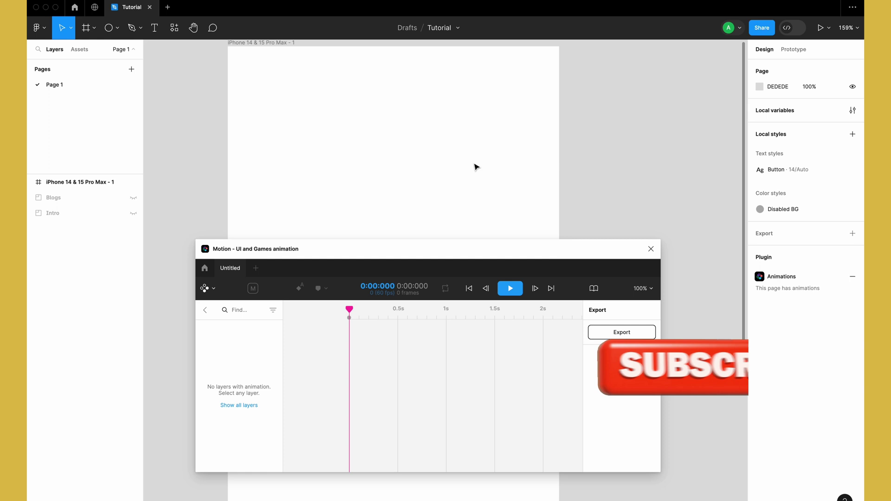
pyautogui.moveTo(444, 247); pyautogui.dragTo(444, 263)
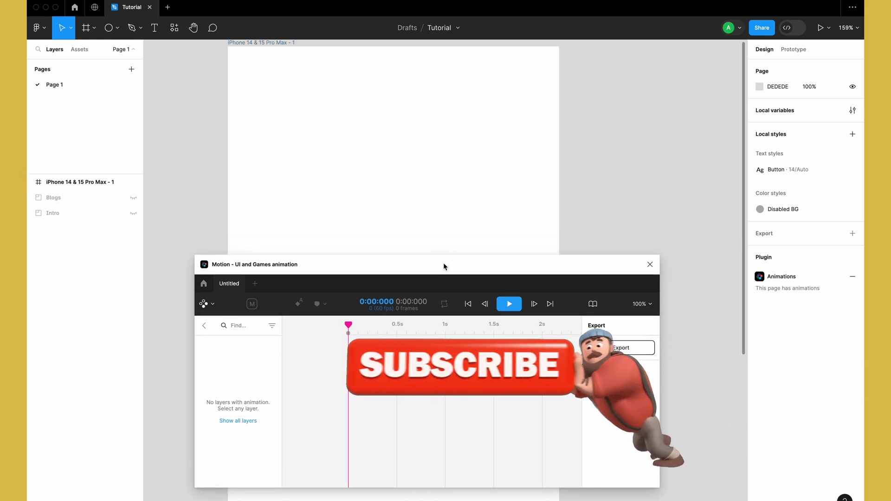
pyautogui.hscroll(-3, 412, 179)
pyautogui.scroll(2, 411, 179)
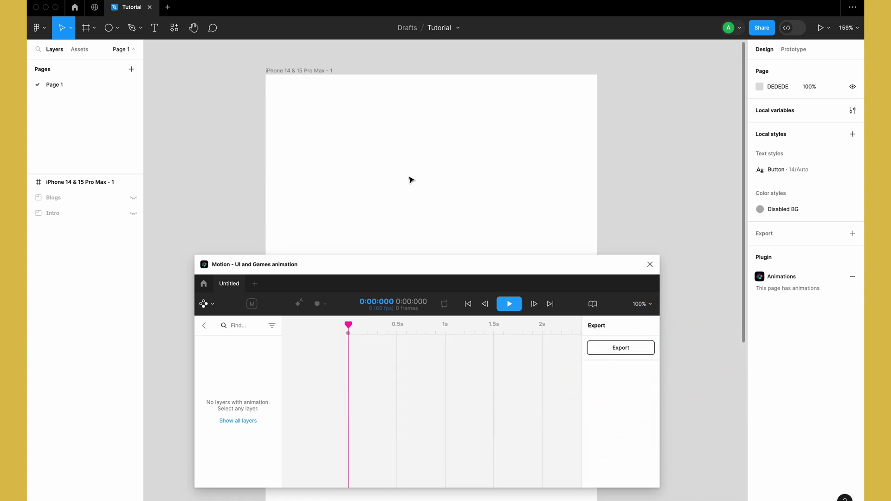
pyautogui.press('o')
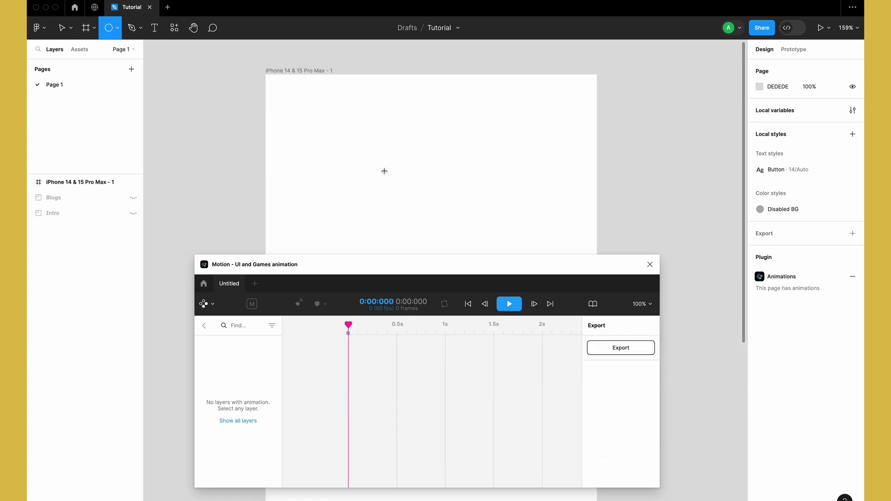
pyautogui.moveTo(381, 132); pyautogui.dragTo(477, 219)
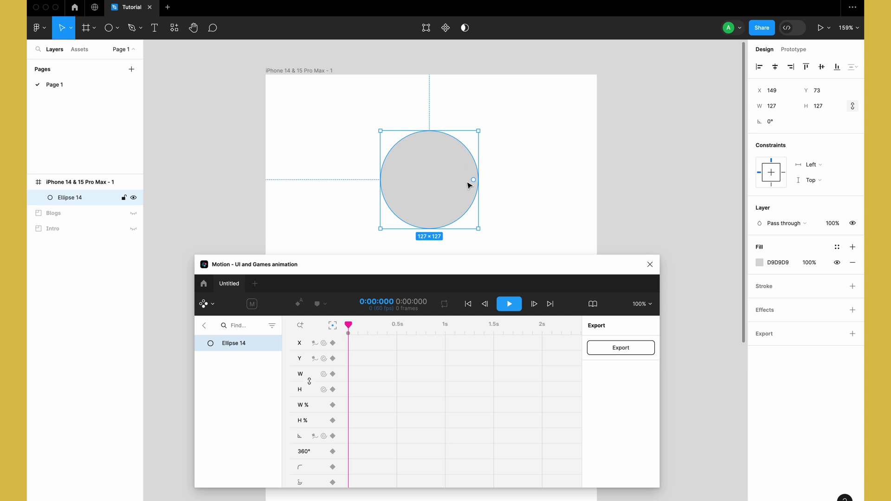
# - Hollow the circle into a complete ring and fill it solid black (000000)
pyautogui.moveTo(474, 180); pyautogui.dragTo(413, 218)
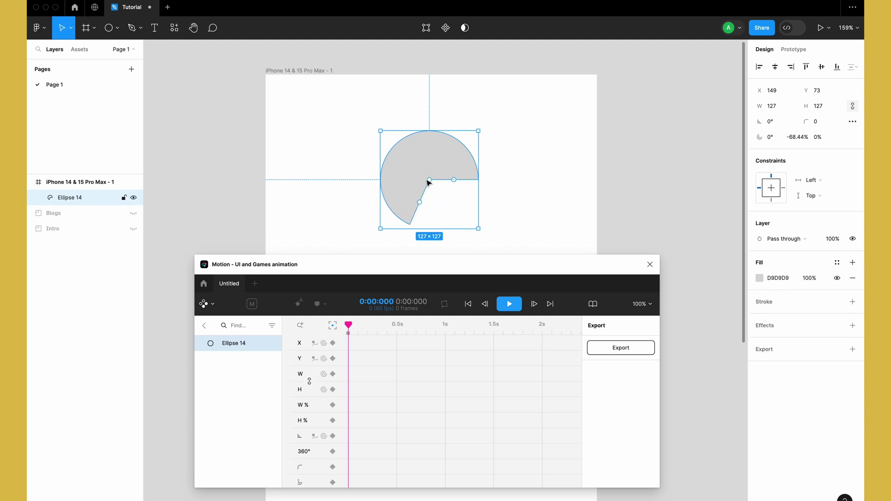
pyautogui.moveTo(430, 180); pyautogui.dragTo(406, 153)
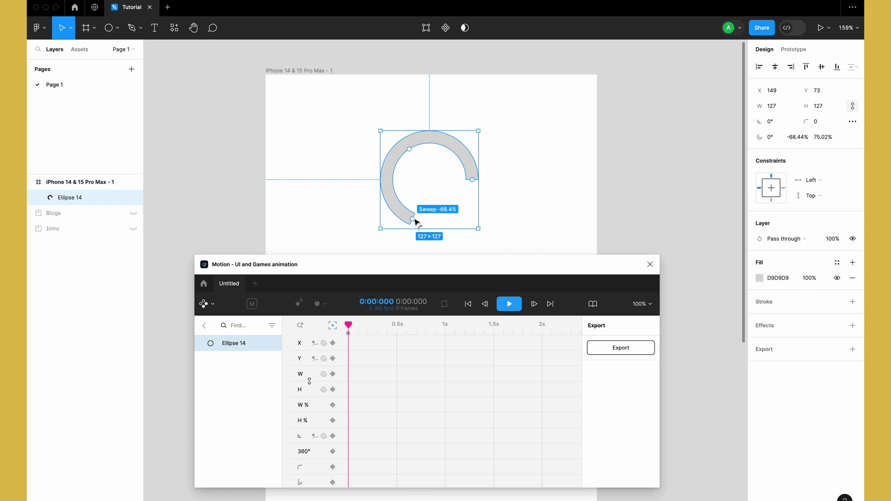
pyautogui.moveTo(414, 221); pyautogui.dragTo(472, 181)
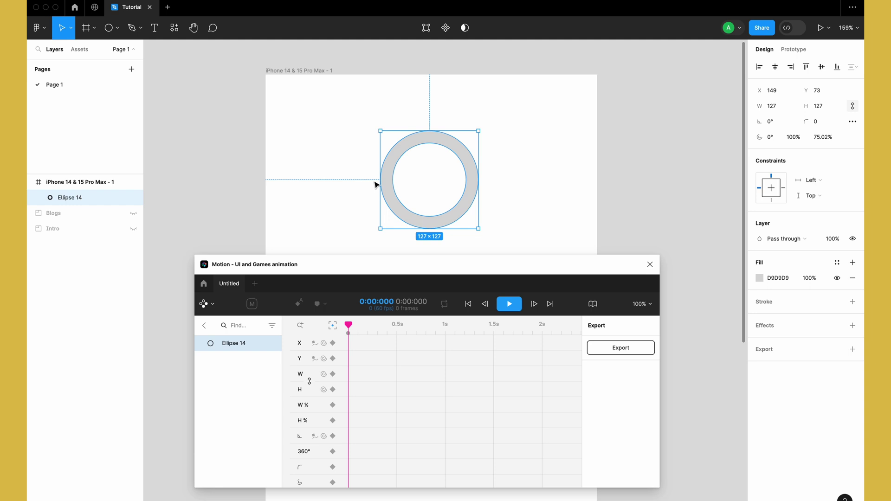
pyautogui.click(760, 278)
pyautogui.moveTo(715, 357); pyautogui.dragTo(599, 412)
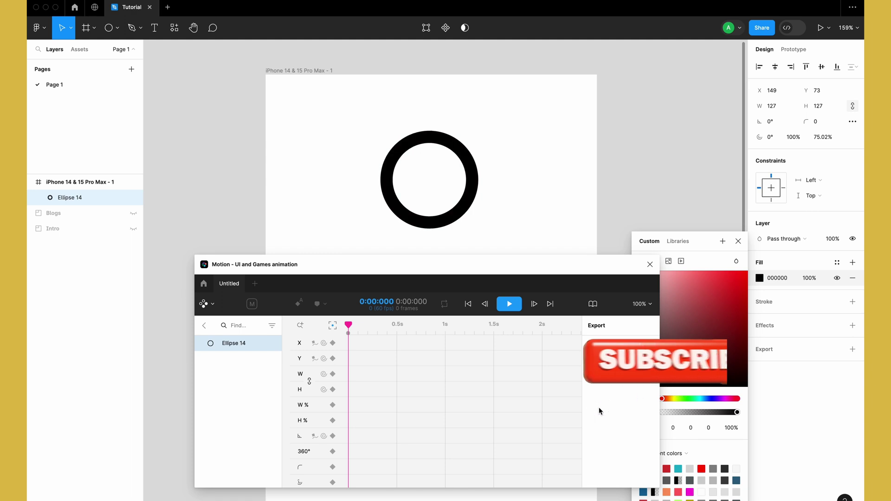
# - Close the colour picker and the Motion plugin
pyautogui.click(739, 241)
pyautogui.scroll(-2, 608, 215)
pyautogui.scroll(-2, 608, 214)
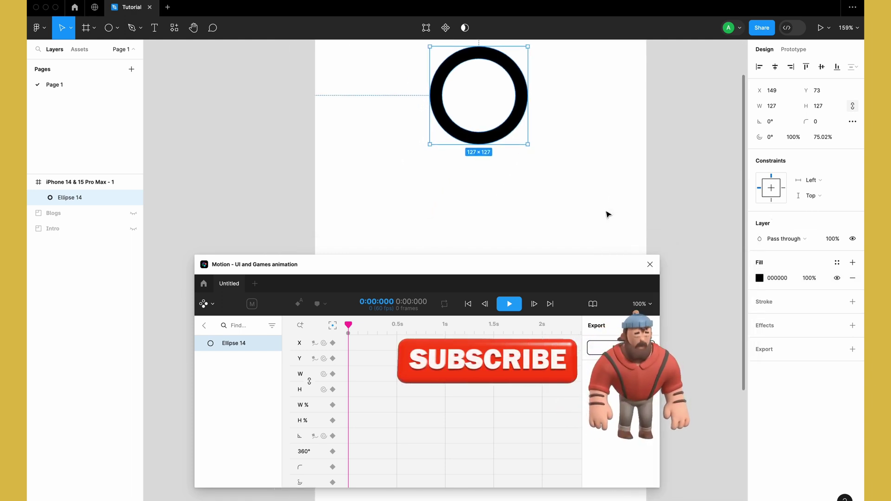
pyautogui.scroll(-5, 607, 213)
pyautogui.moveTo(543, 265); pyautogui.dragTo(527, 267)
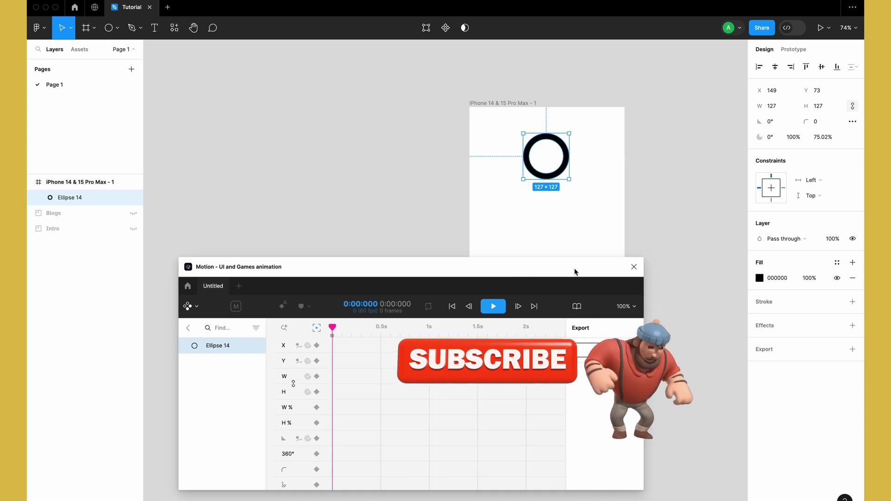
pyautogui.click(633, 267)
pyautogui.scroll(3, 537, 192)
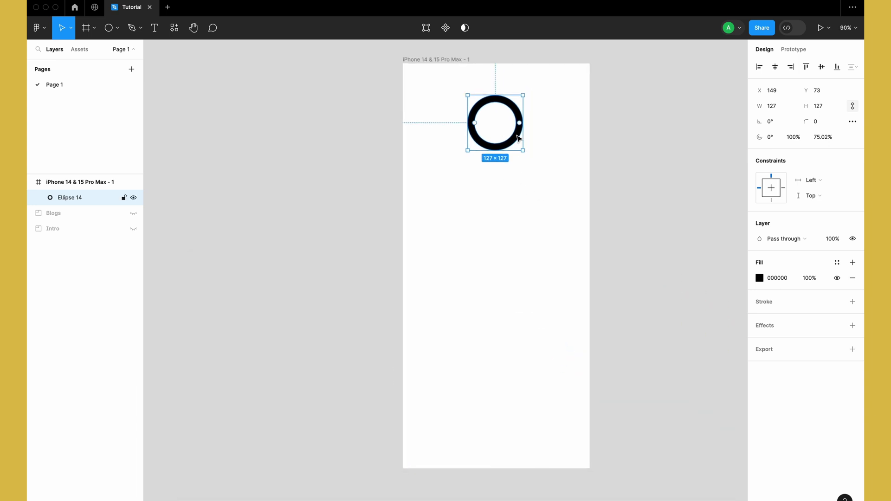
# - Centre the ring horizontally and vertically in the frame, at X 151, Y 403
pyautogui.click(775, 67)
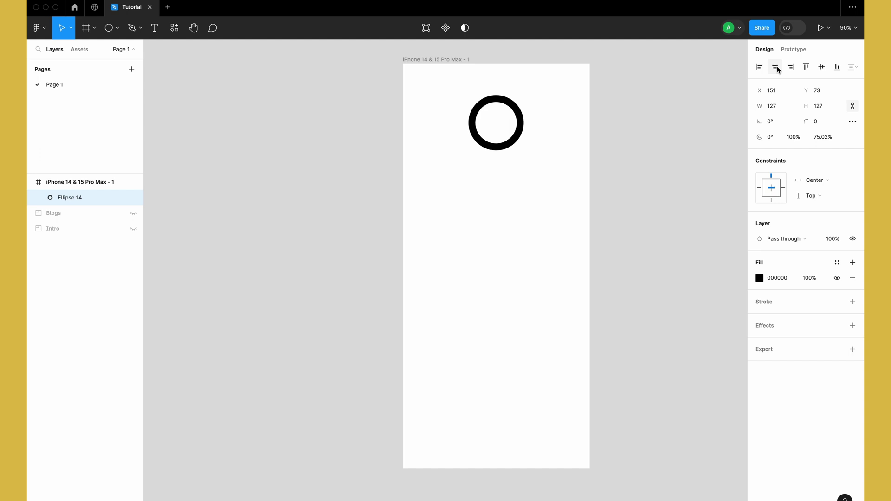
pyautogui.click(822, 68)
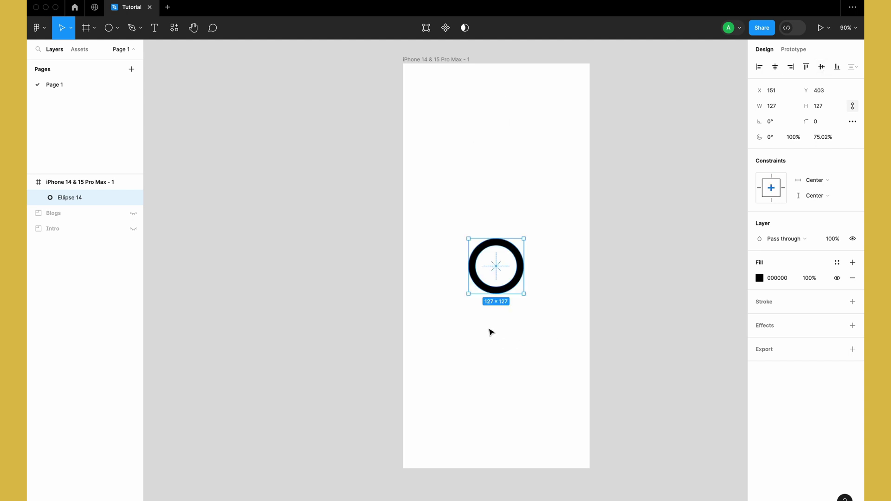
pyautogui.scroll(5, 490, 331)
pyautogui.click(544, 233)
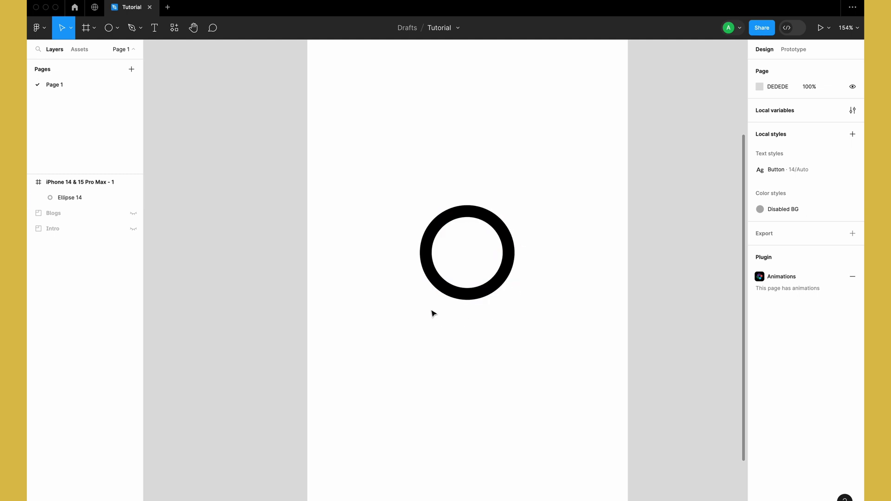
# - Rename the Ellipse 14 ring layer to Bg
pyautogui.click(462, 219)
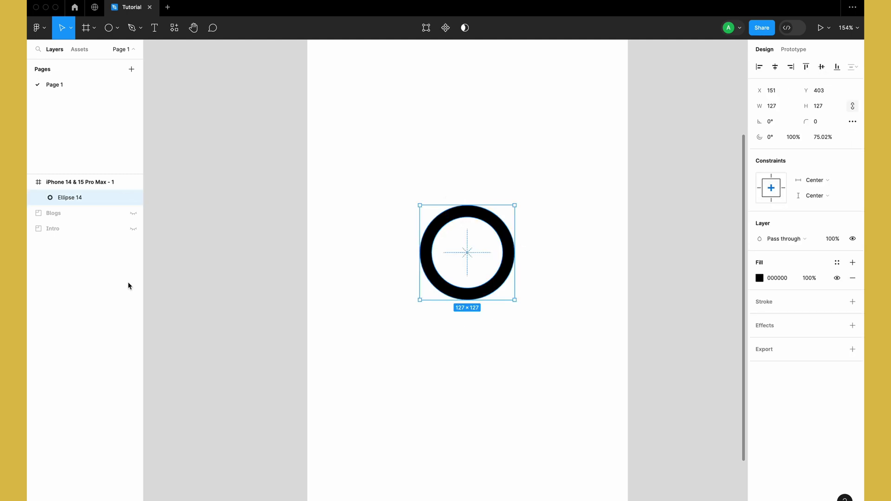
pyautogui.doubleClick(67, 199)
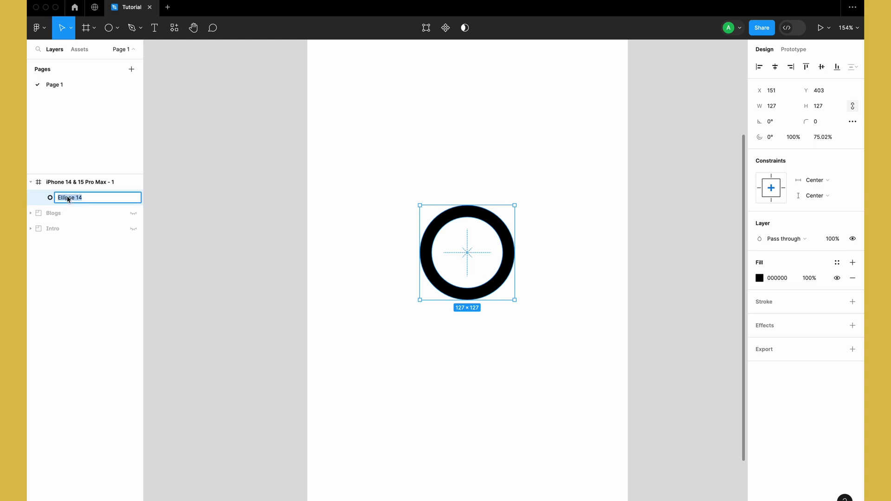
pyautogui.write('Bg')
pyautogui.press('Return')
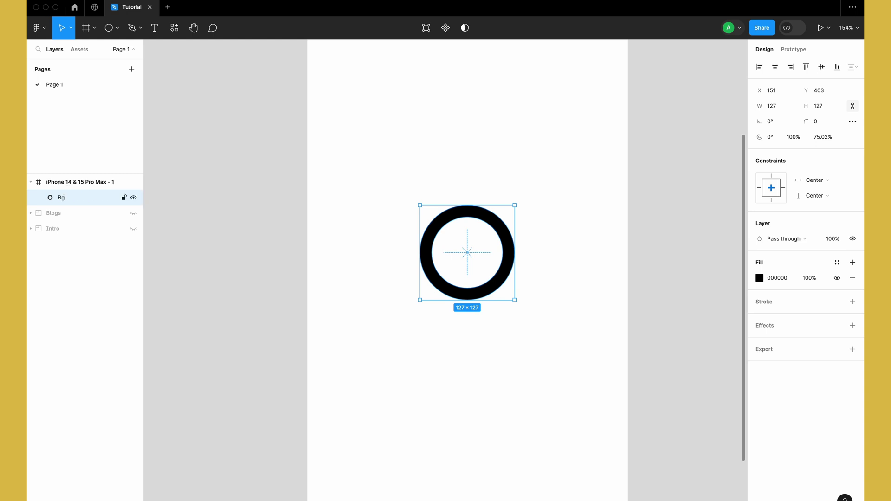
# - Duplicate Bg and name the top copy 'Anim layer'
pyautogui.press('super+d')
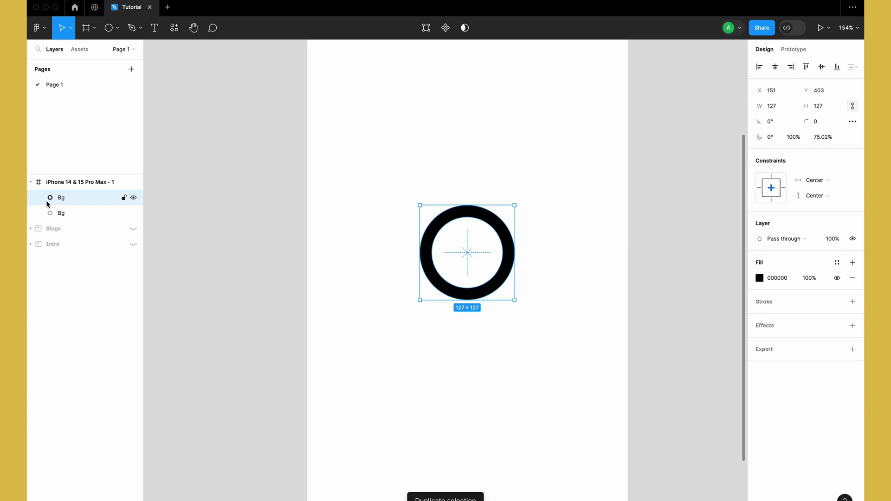
pyautogui.doubleClick(61, 197)
pyautogui.write('Anim la')
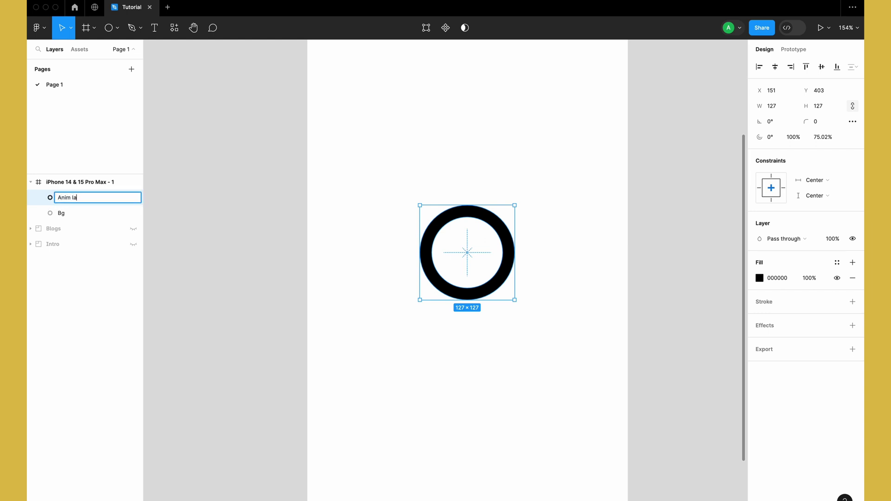
pyautogui.write('yer')
pyautogui.press('Return')
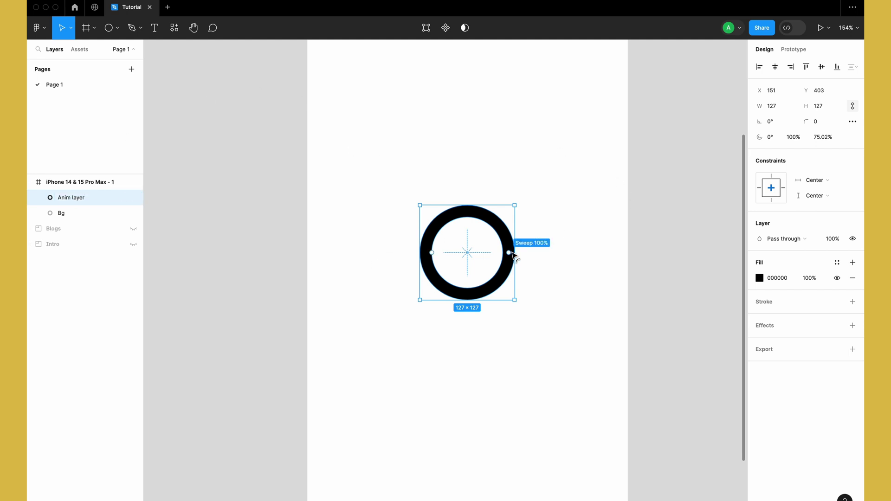
# - Fill the Anim layer ring with green 00D05F
pyautogui.click(760, 278)
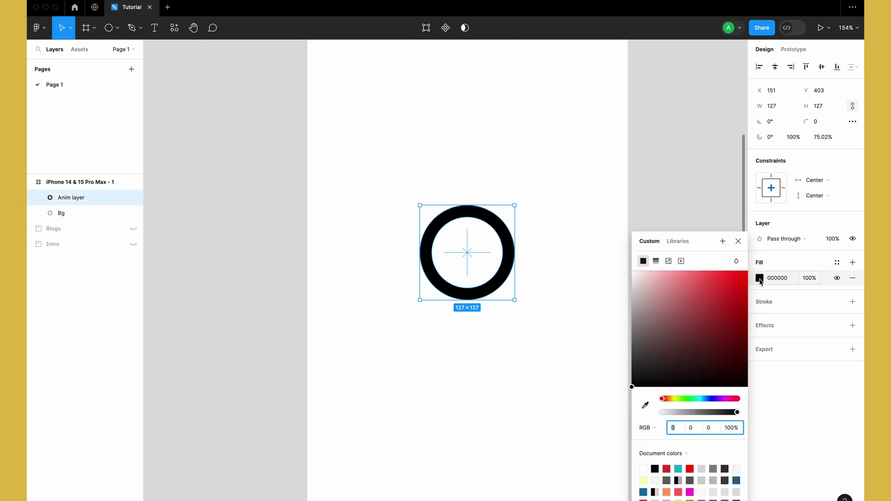
pyautogui.moveTo(697, 301); pyautogui.dragTo(609, 395)
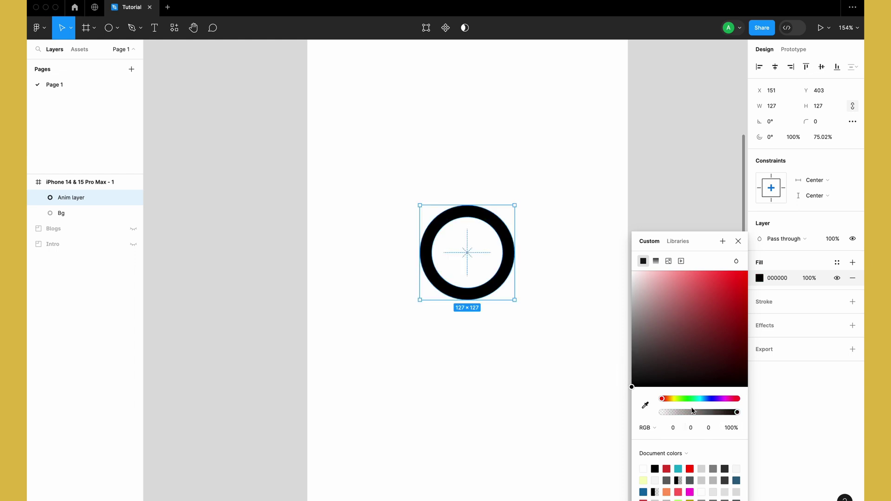
pyautogui.moveTo(677, 399); pyautogui.dragTo(692, 399)
pyautogui.click(685, 288)
pyautogui.moveTo(682, 291); pyautogui.dragTo(749, 293)
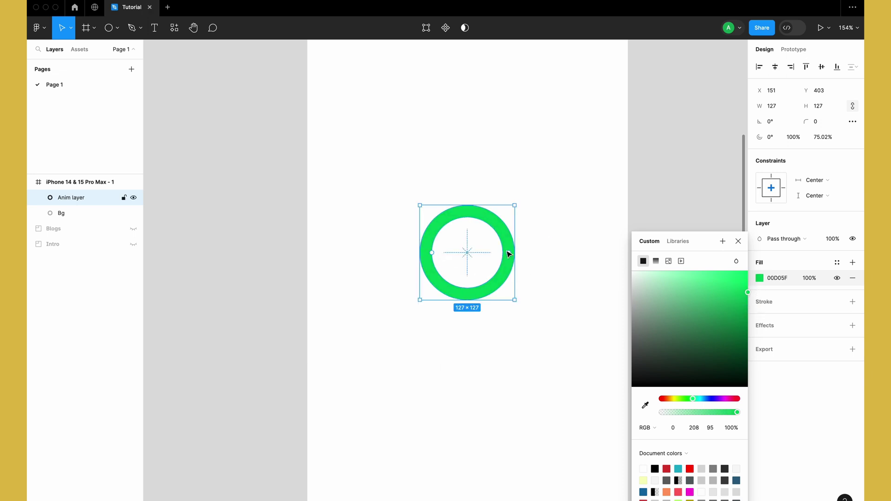
# - Set the green arc to start at -90° with 0% sweep, leaving the black ring visible
pyautogui.moveTo(509, 252); pyautogui.dragTo(470, 209)
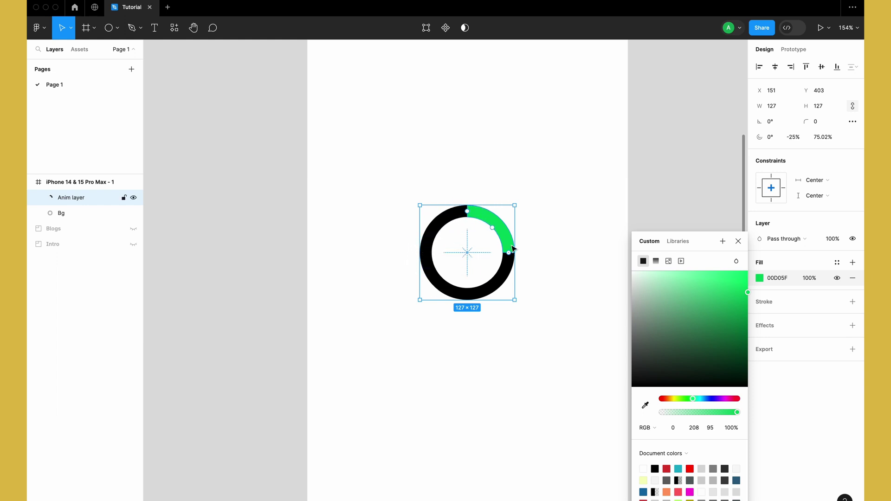
pyautogui.moveTo(509, 253); pyautogui.dragTo(469, 216)
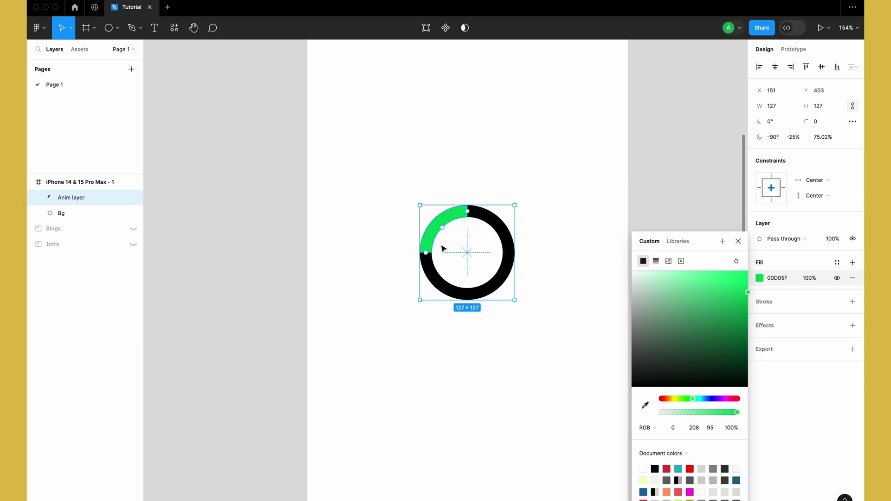
pyautogui.moveTo(426, 253); pyautogui.dragTo(472, 228)
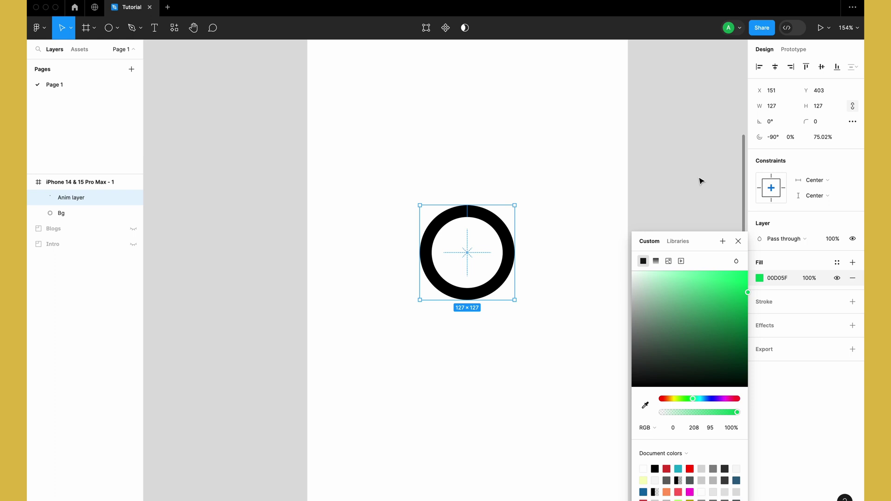
pyautogui.click(739, 242)
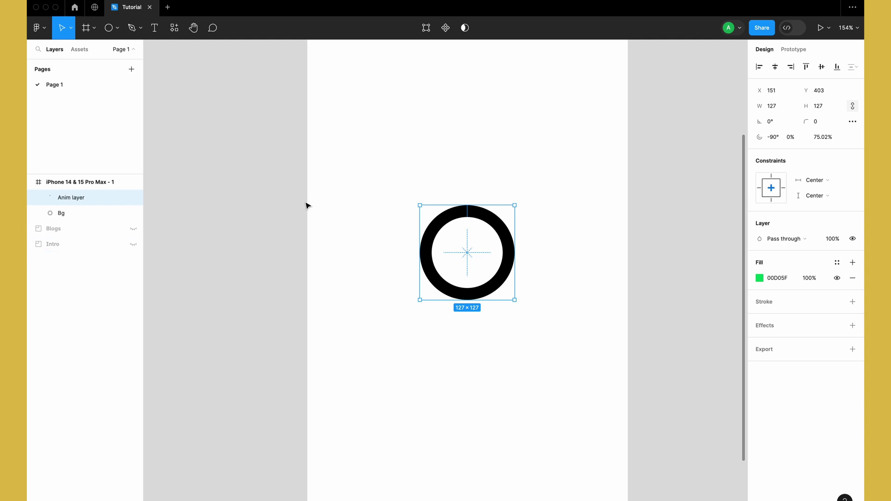
# - Launch the Motion - UI and Games animation plugin with Anim layer loaded in its timeline at 0:00
pyautogui.press('super+slash')
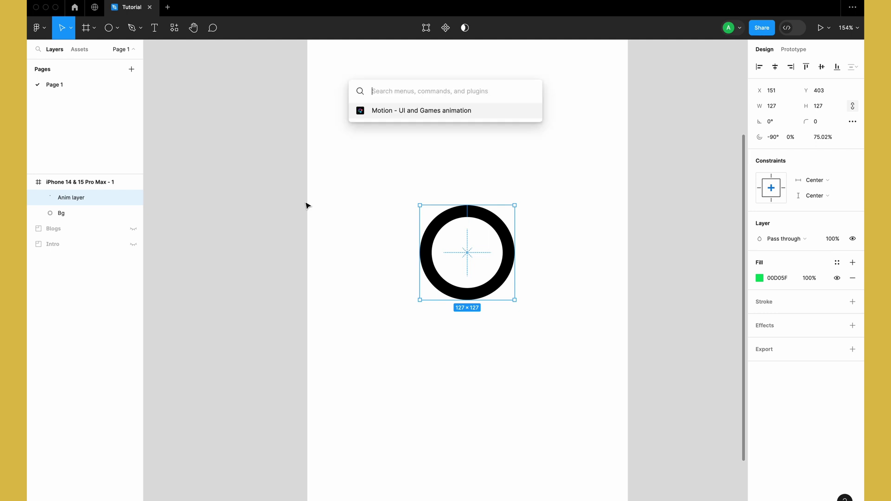
pyautogui.click(416, 110)
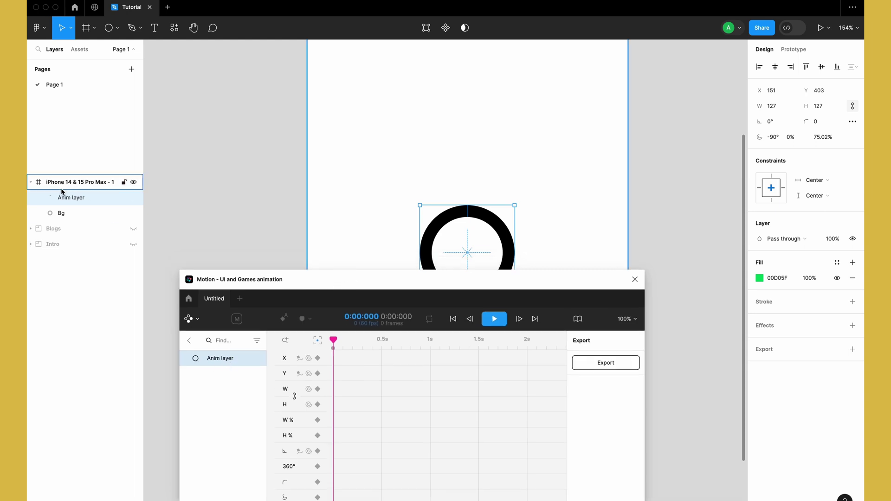
pyautogui.click(84, 215)
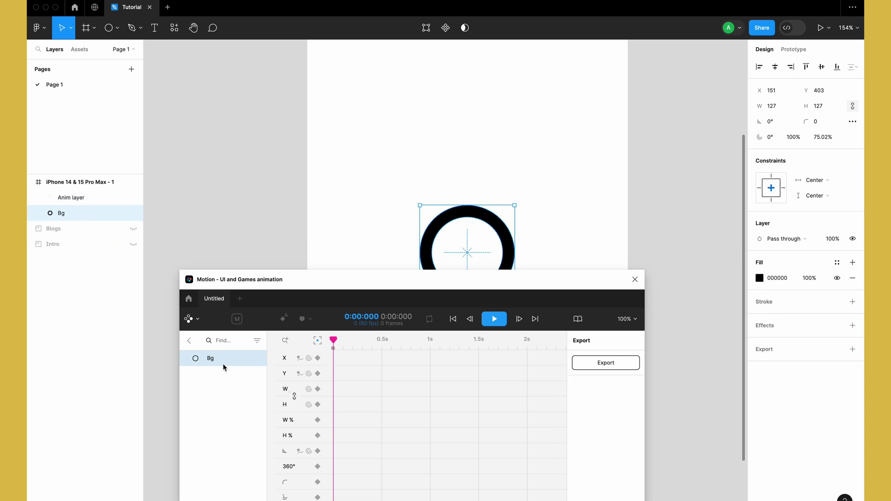
pyautogui.click(70, 197)
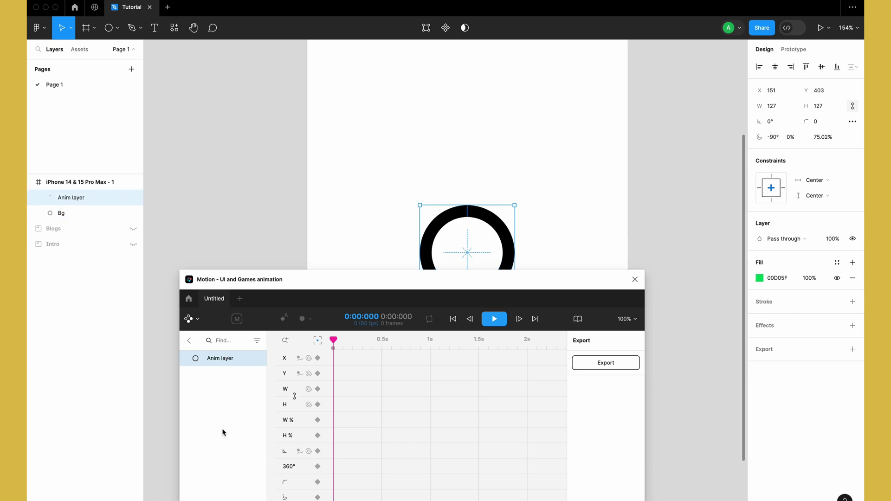
pyautogui.moveTo(294, 277); pyautogui.dragTo(236, 307)
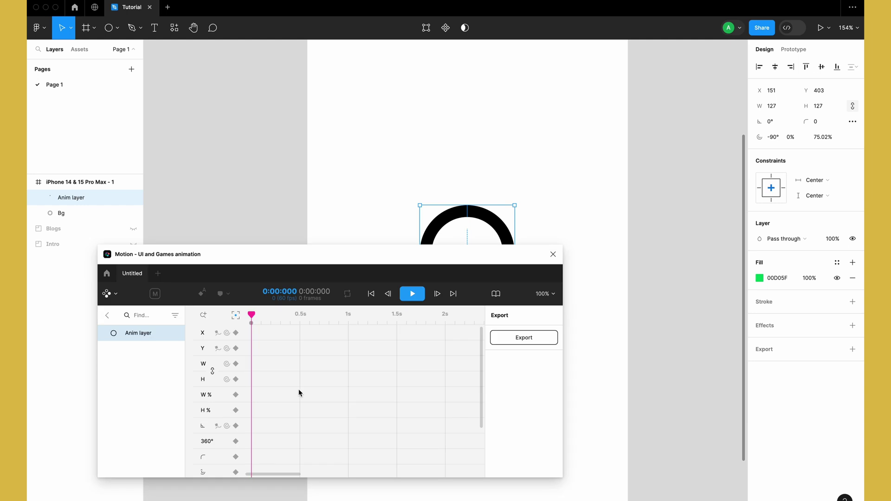
# - Keyframe the Anim layer's arc sweep at 0% at 0s and 100% at 1s
pyautogui.scroll(-3, 299, 390)
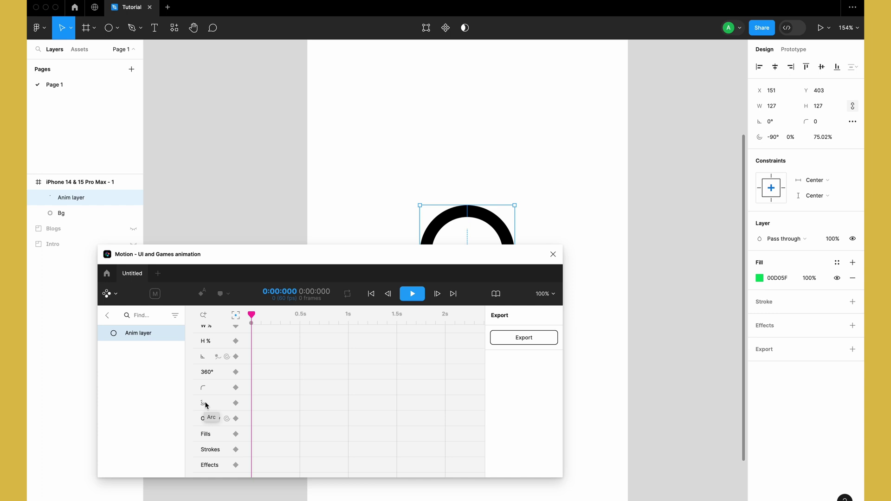
pyautogui.click(236, 403)
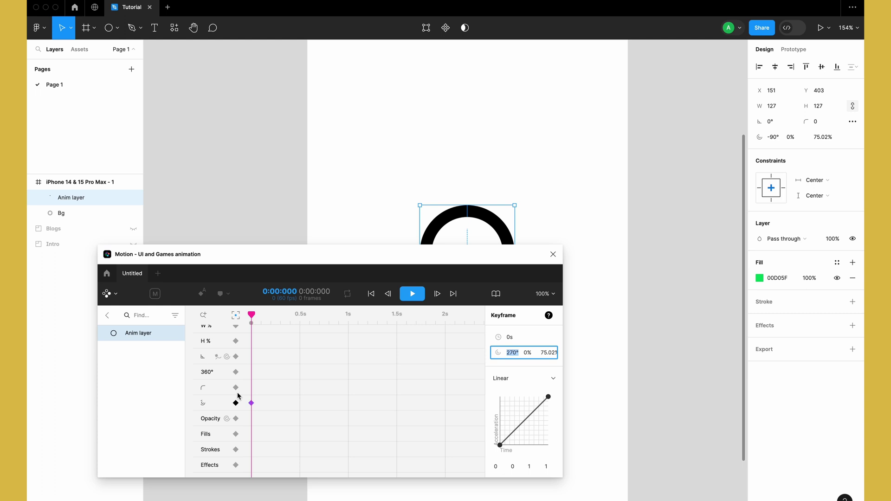
pyautogui.moveTo(254, 317); pyautogui.dragTo(348, 316)
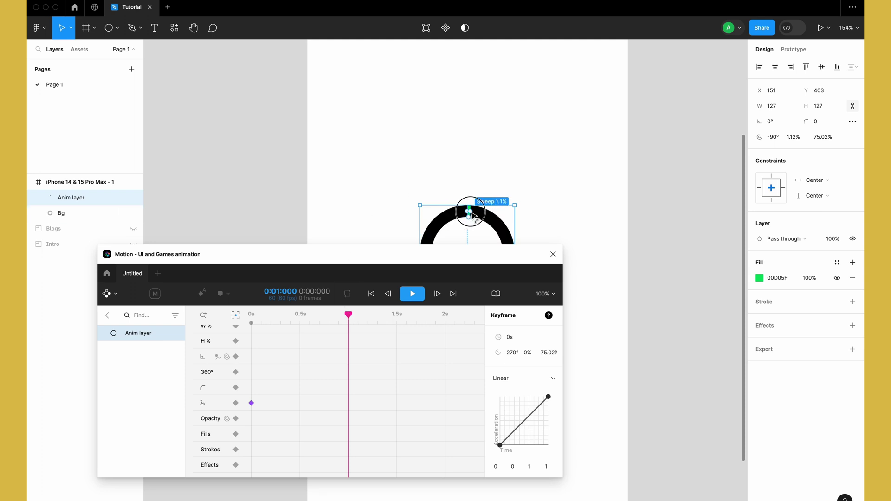
pyautogui.moveTo(470, 212); pyautogui.dragTo(515, 270)
pyautogui.moveTo(445, 314); pyautogui.dragTo(468, 211)
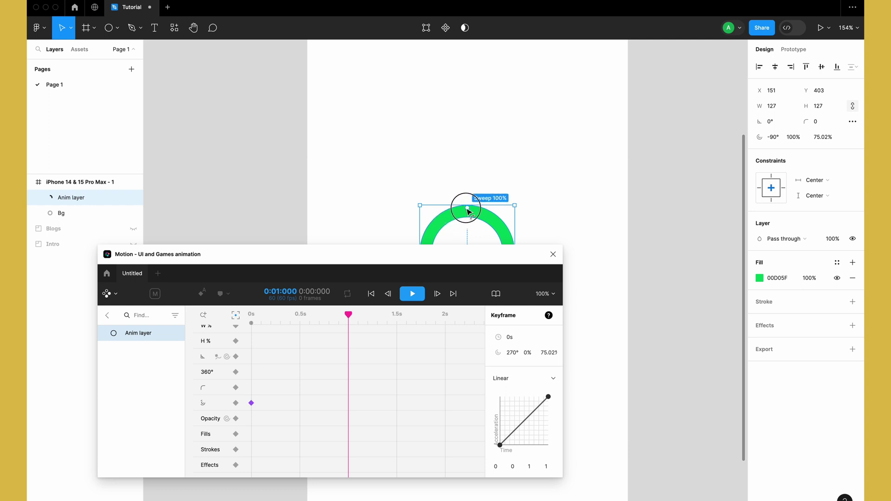
pyautogui.click(236, 403)
pyautogui.moveTo(348, 310); pyautogui.dragTo(263, 336)
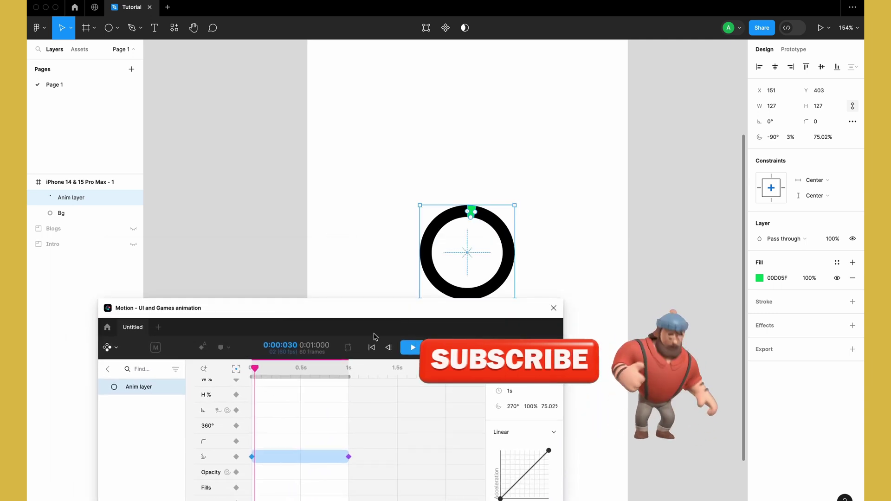
# - Turn on looping playback and preview the sweep animation
pyautogui.click(348, 347)
pyautogui.click(412, 350)
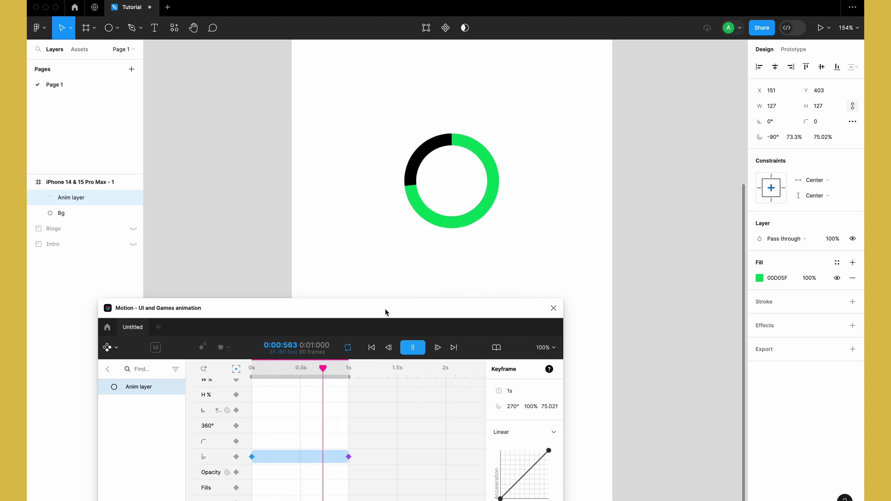
pyautogui.moveTo(384, 312); pyautogui.dragTo(383, 291)
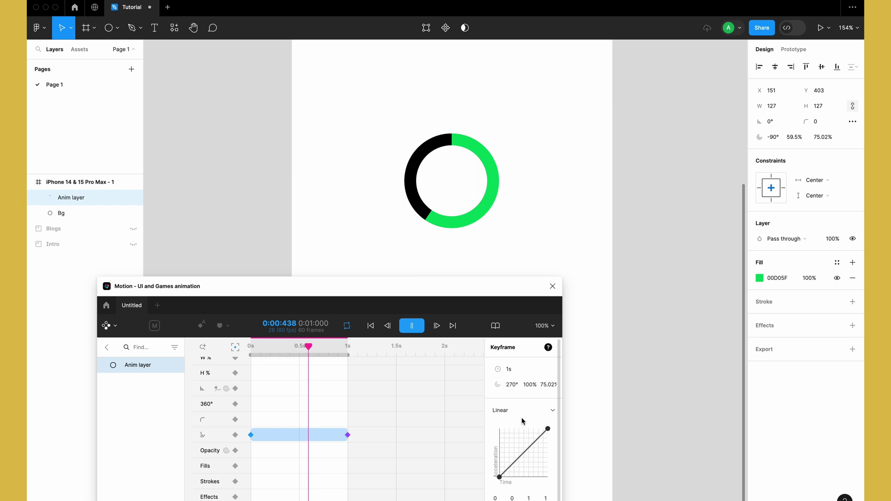
pyautogui.click(400, 325)
# - Apply Ease in out easing (0.42, 0, 0.58, 1) to both sweep keyframes
pyautogui.moveTo(392, 384); pyautogui.dragTo(245, 474)
pyautogui.click(540, 369)
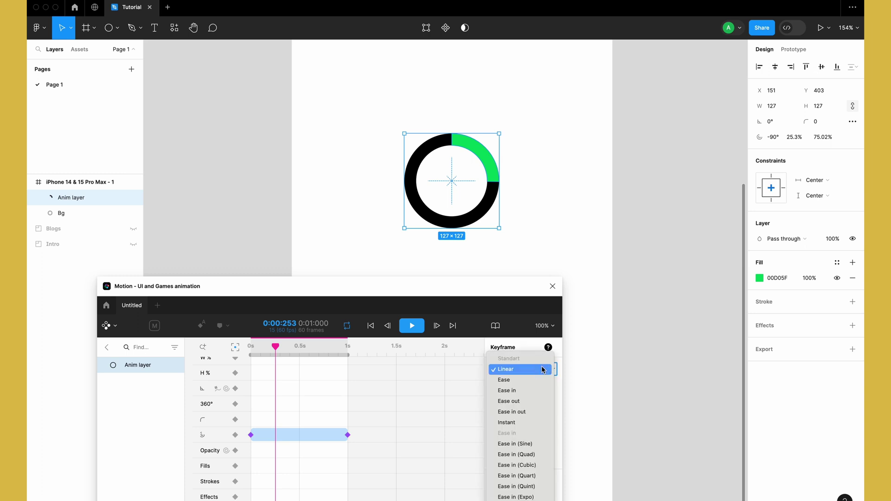
pyautogui.click(537, 413)
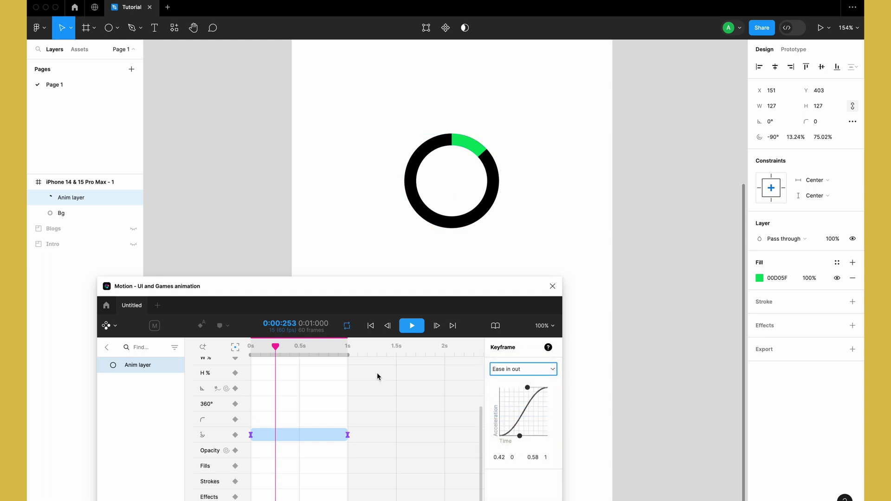
pyautogui.click(370, 326)
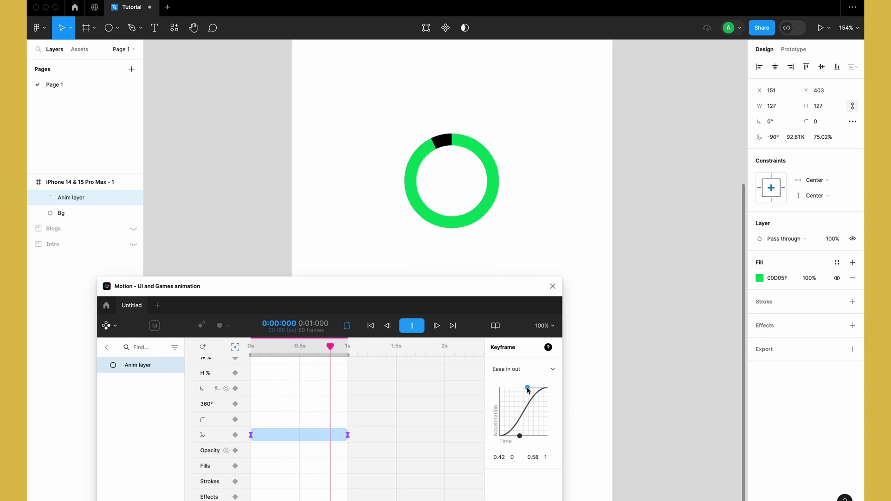
# - Reshape the sweep easing into a custom 0.67, -0.01, 0.39, 1.41 overshoot curve
pyautogui.moveTo(528, 391); pyautogui.dragTo(518, 390)
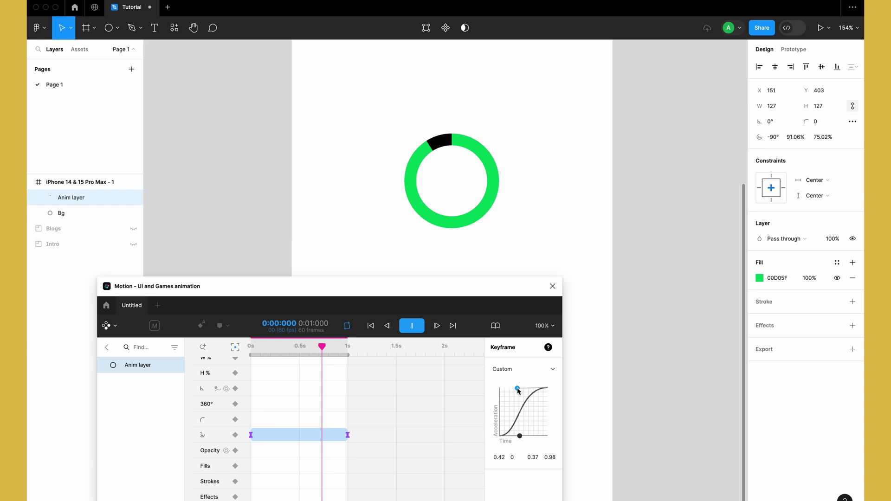
pyautogui.moveTo(520, 437); pyautogui.dragTo(533, 439)
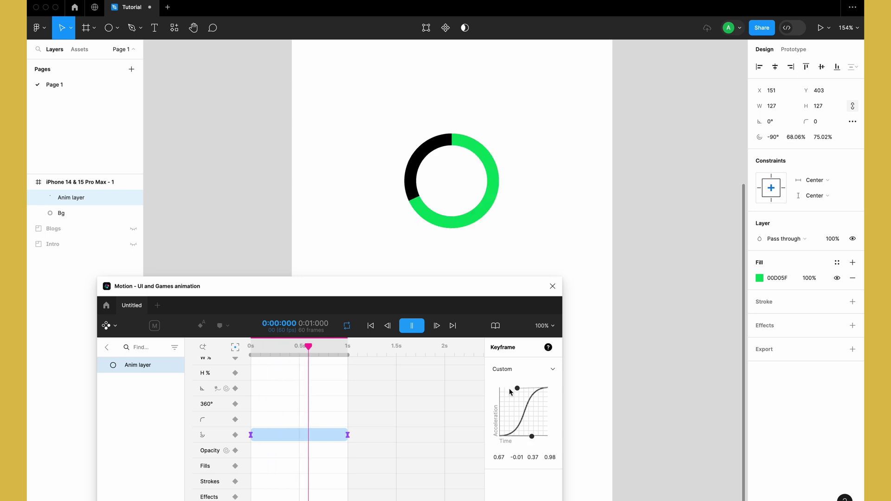
pyautogui.moveTo(517, 388); pyautogui.dragTo(518, 392)
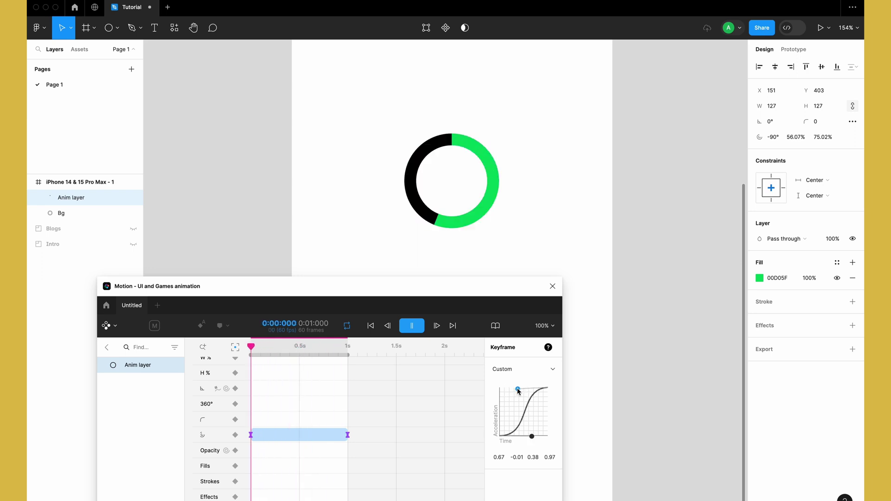
pyautogui.press('space')
pyautogui.click(386, 422)
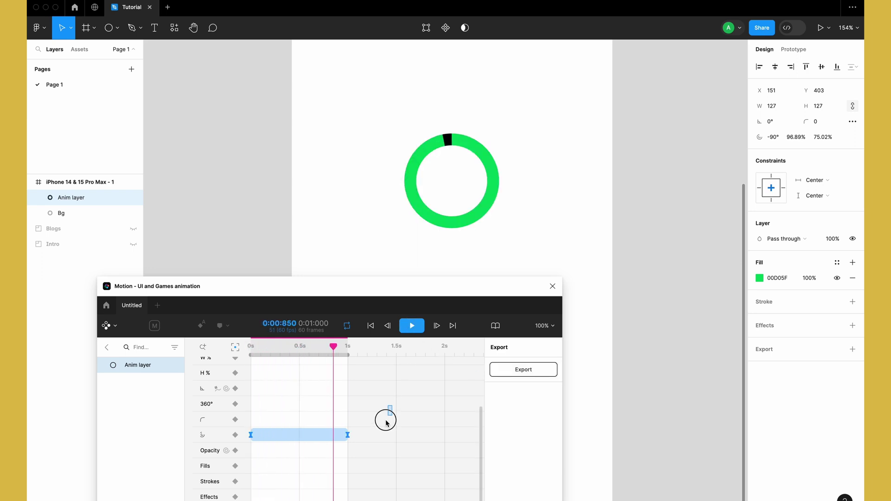
pyautogui.moveTo(386, 421); pyautogui.dragTo(322, 465)
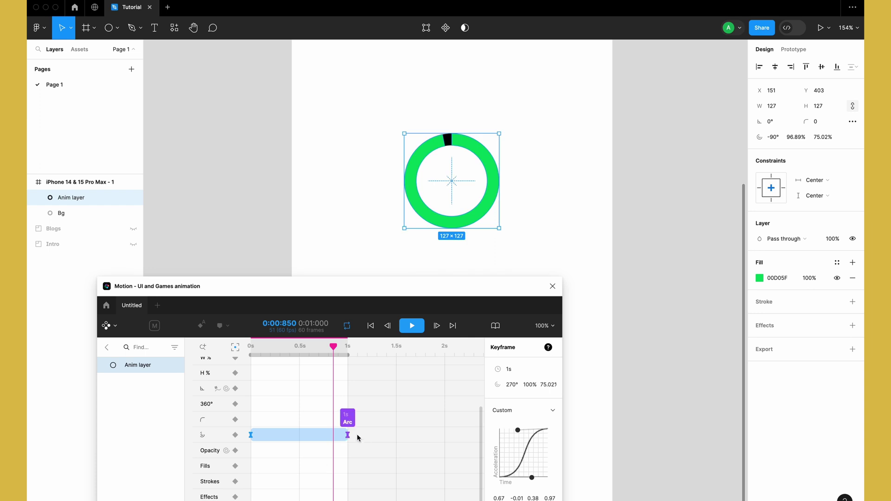
pyautogui.moveTo(518, 432); pyautogui.dragTo(519, 422)
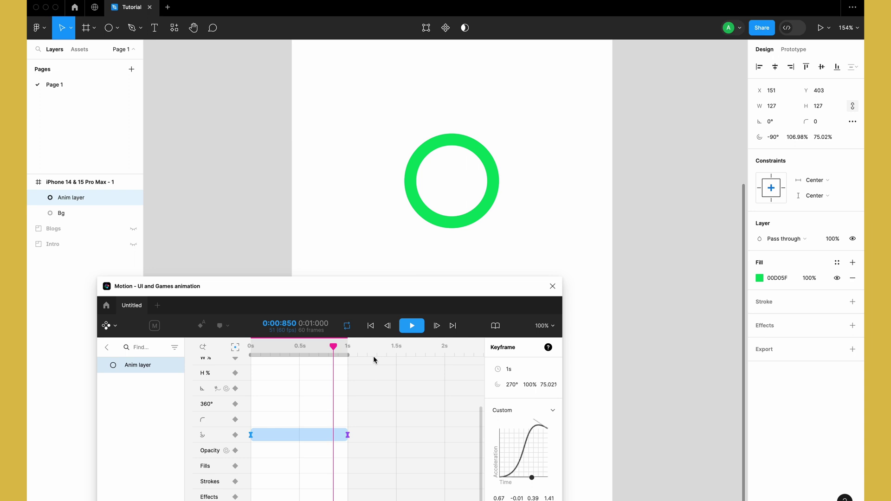
pyautogui.click(370, 325)
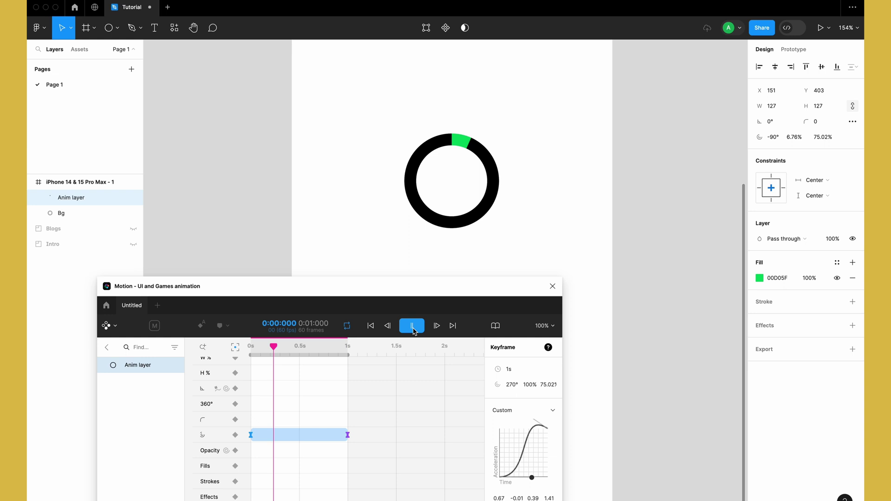
# - Add a 1.5s arc keyframe turning the start angle to 270°
pyautogui.click(413, 326)
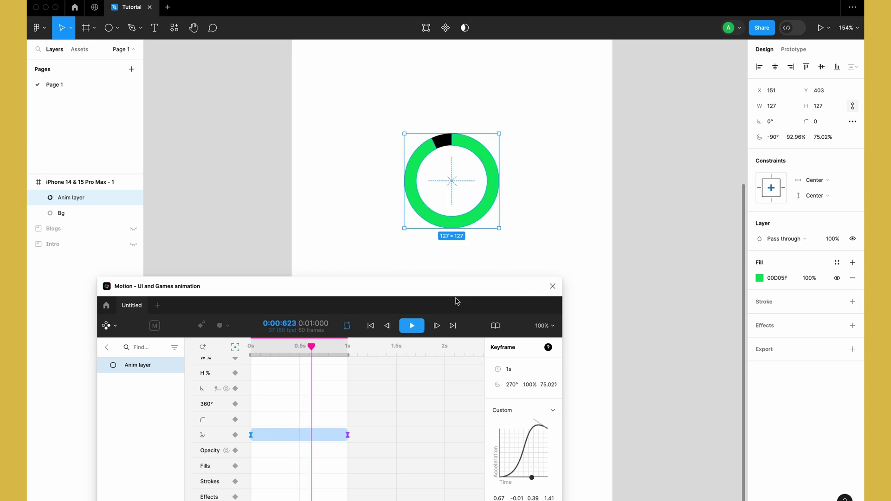
pyautogui.moveTo(456, 289); pyautogui.dragTo(457, 297)
pyautogui.moveTo(322, 357); pyautogui.dragTo(368, 357)
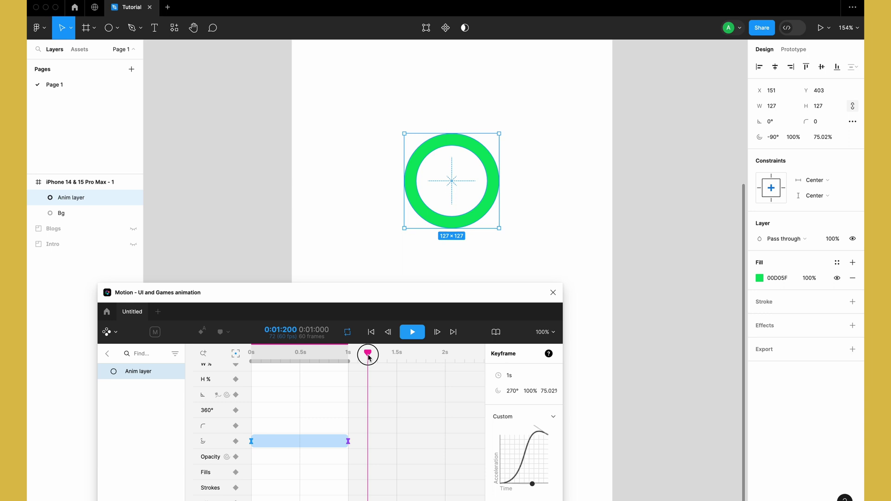
pyautogui.moveTo(369, 358); pyautogui.dragTo(399, 354)
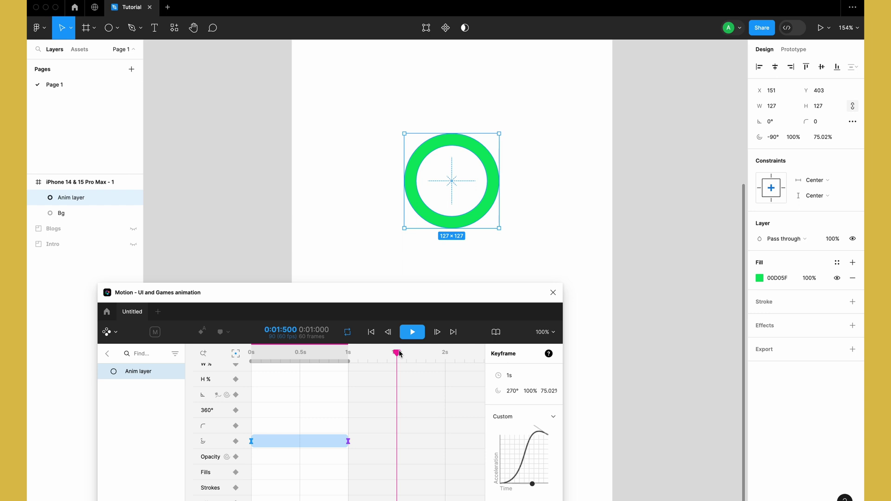
pyautogui.click(235, 445)
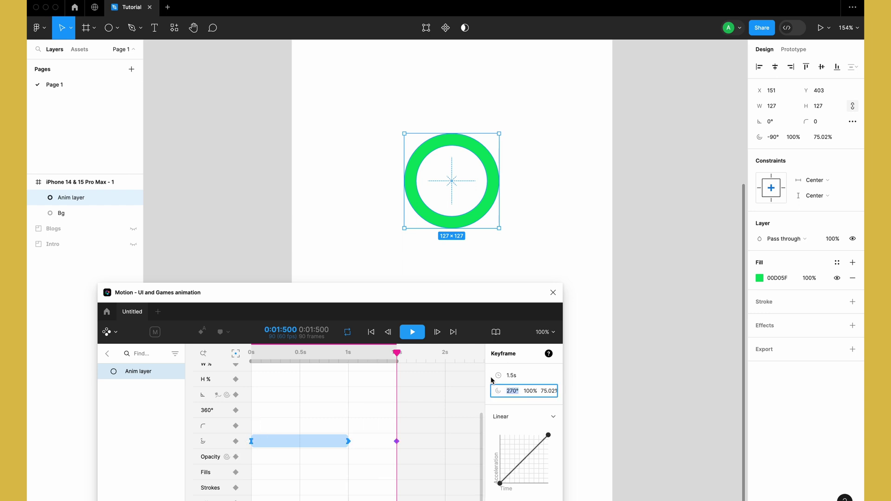
# - Replay the 1.5s ring animation from 0s to preview it
pyautogui.moveTo(397, 359); pyautogui.dragTo(207, 357)
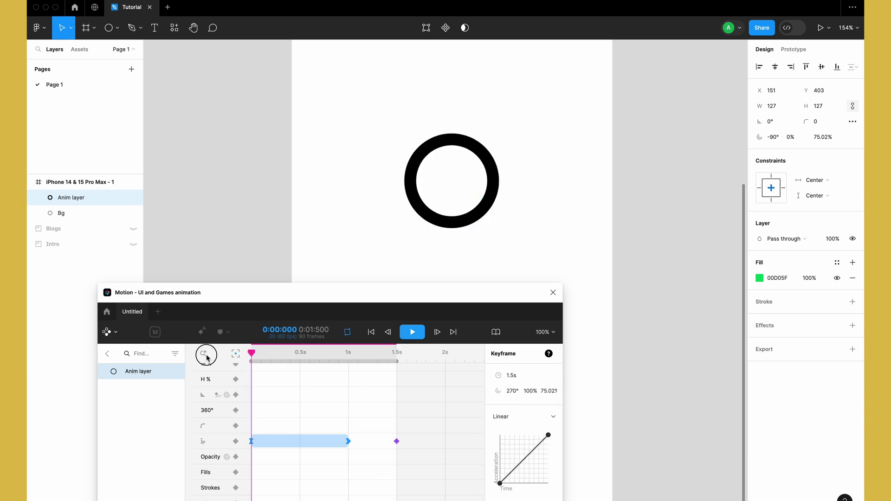
pyautogui.click(413, 332)
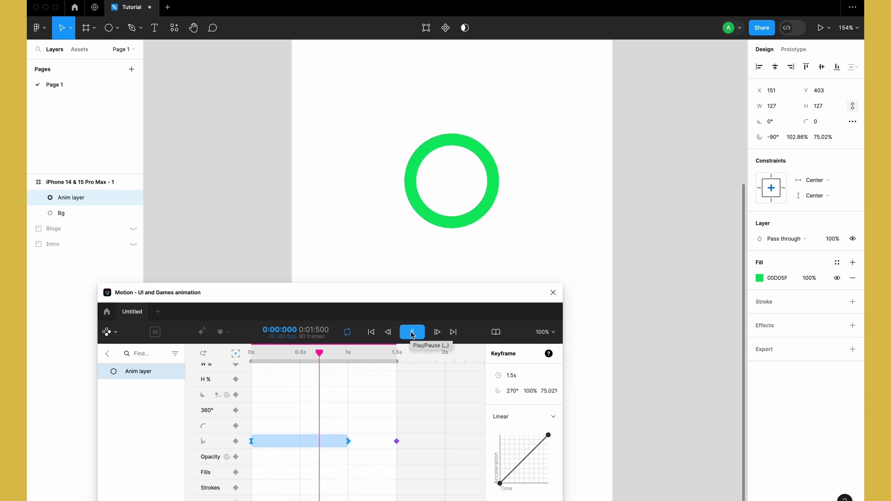
pyautogui.click(411, 332)
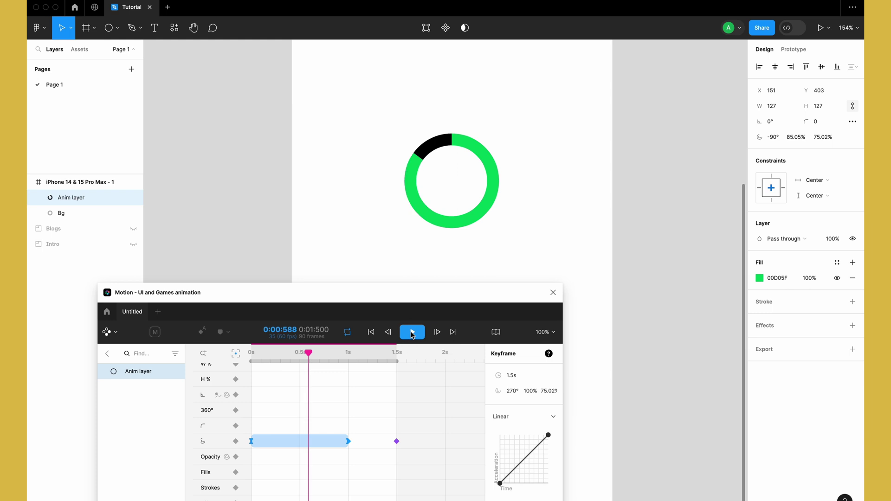
pyautogui.click(216, 171)
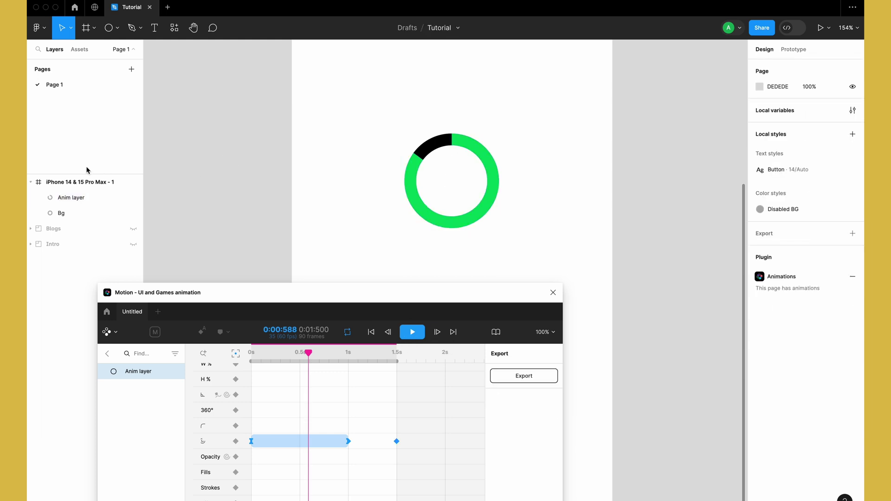
# - Wrap Anim layer and Bg in a new Frame 23, then show Motion's export formats
pyautogui.click(66, 184)
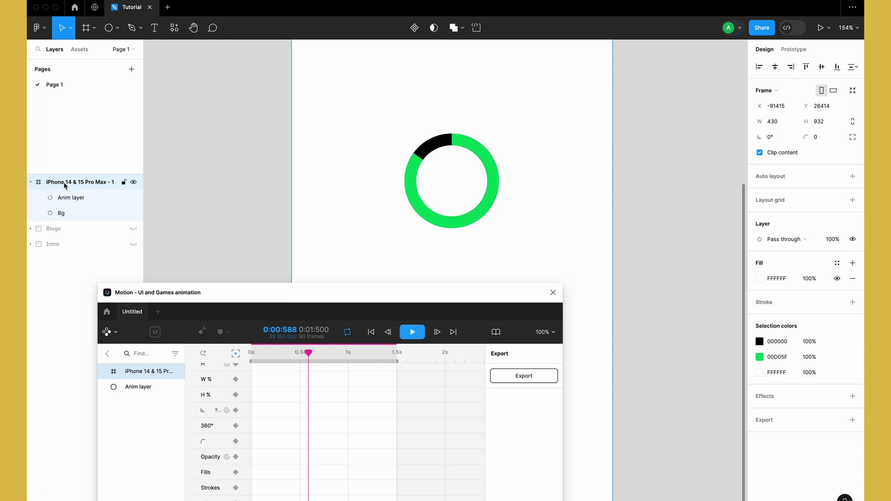
pyautogui.click(71, 198)
pyautogui.keyDown('shift'); pyautogui.click(72, 215); pyautogui.keyUp('shift')
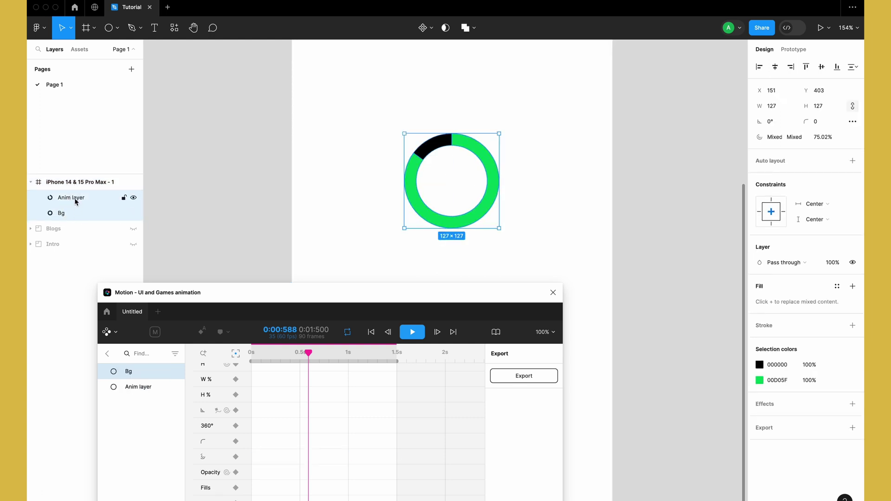
pyautogui.rightClick(76, 201)
pyautogui.click(123, 289)
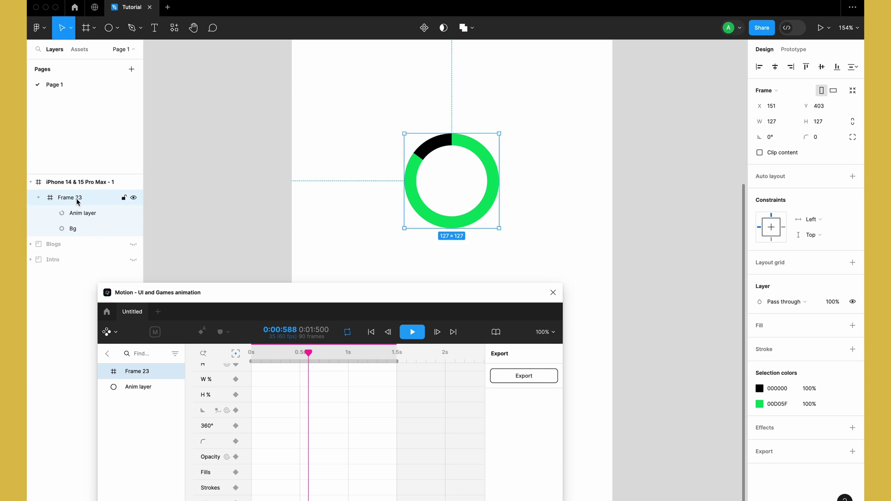
pyautogui.moveTo(308, 353); pyautogui.dragTo(207, 361)
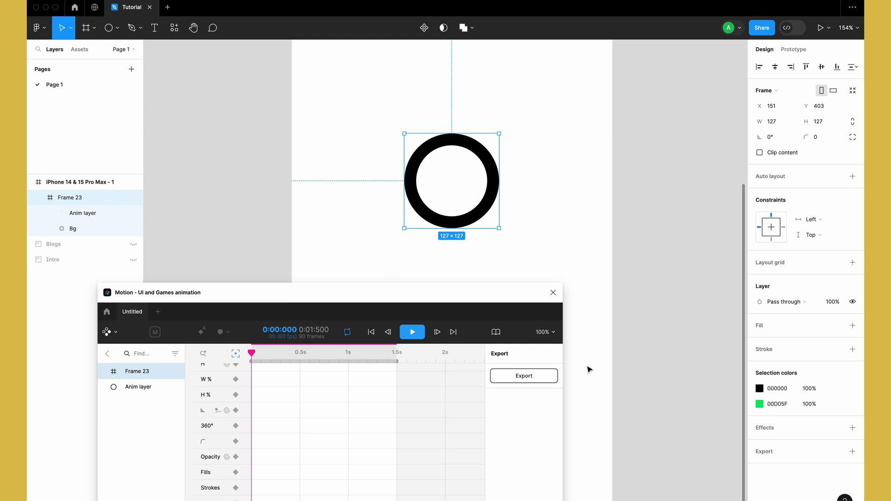
pyautogui.click(534, 377)
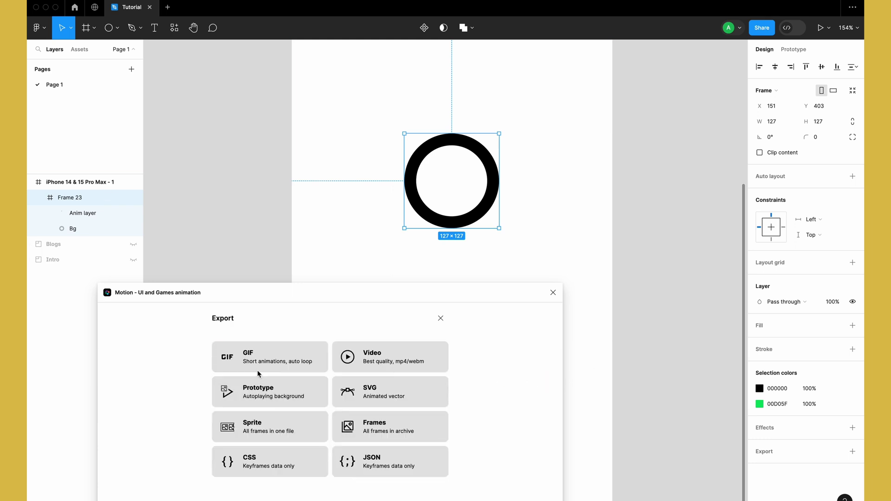
pyautogui.click(271, 362)
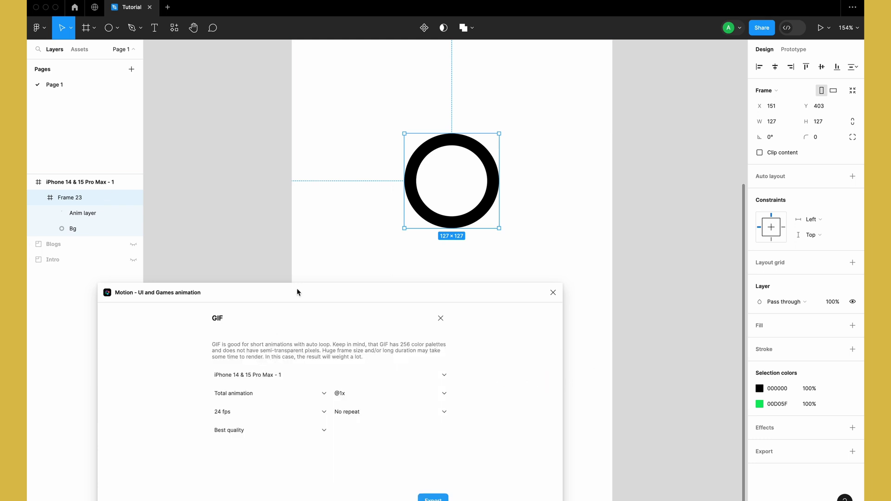
pyautogui.moveTo(297, 290); pyautogui.dragTo(296, 247)
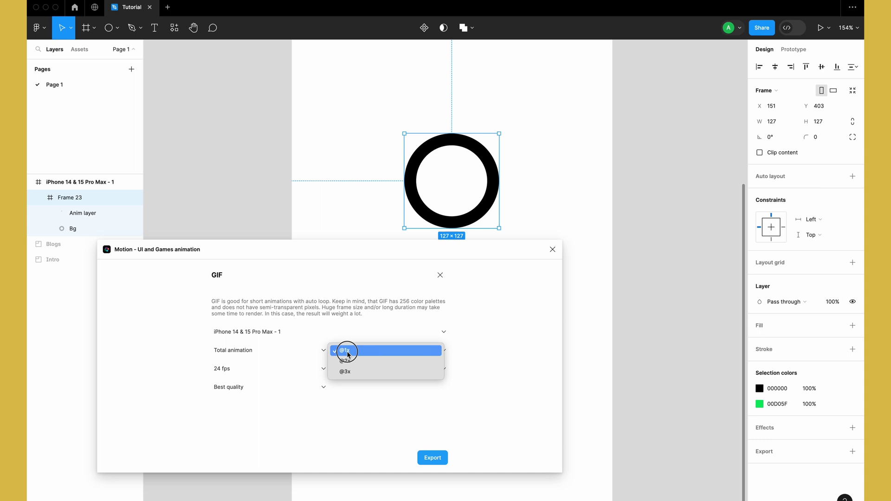
pyautogui.click(347, 351)
pyautogui.click(351, 430)
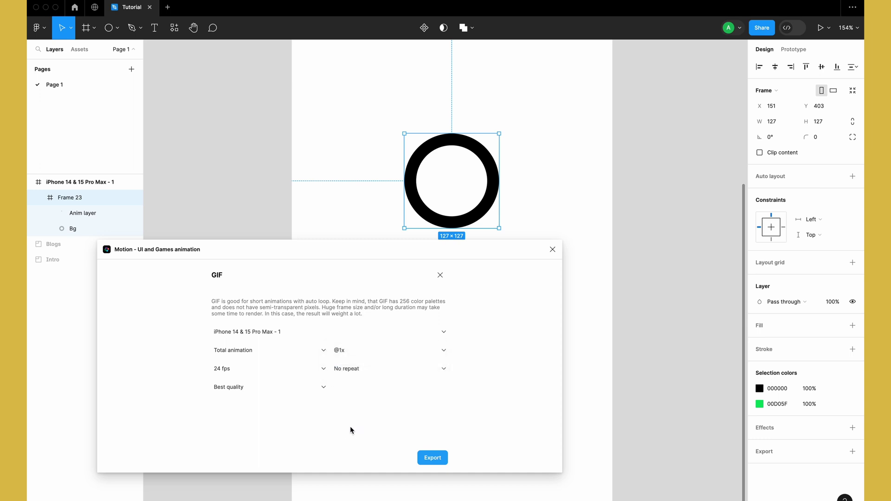
pyautogui.click(441, 333)
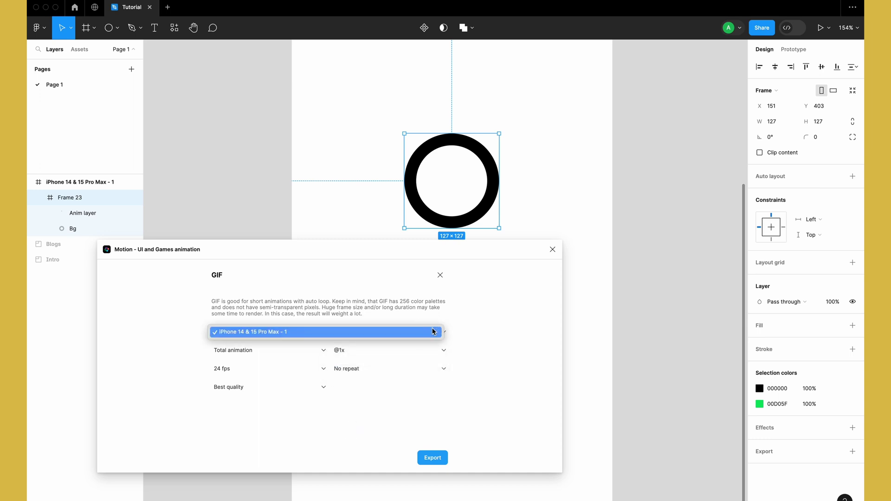
pyautogui.click(508, 326)
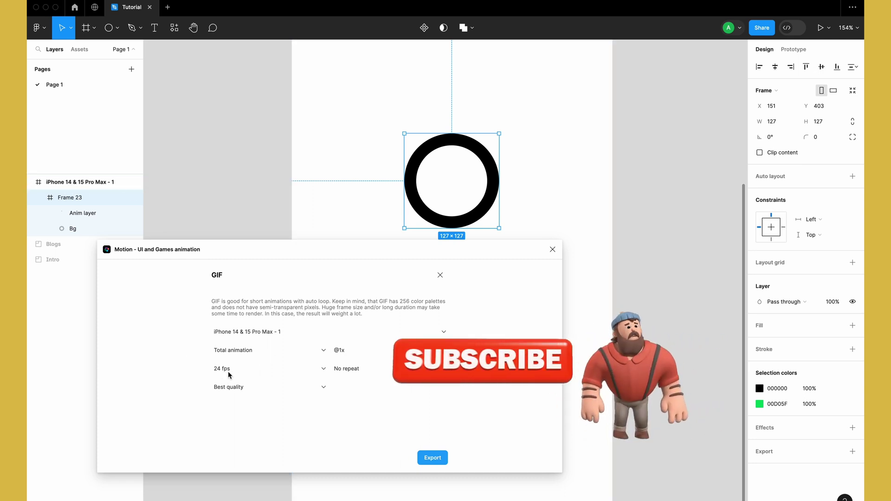
# - Keep the frame rate at 24 fps and set the GIF looping to Repeat
pyautogui.click(308, 368)
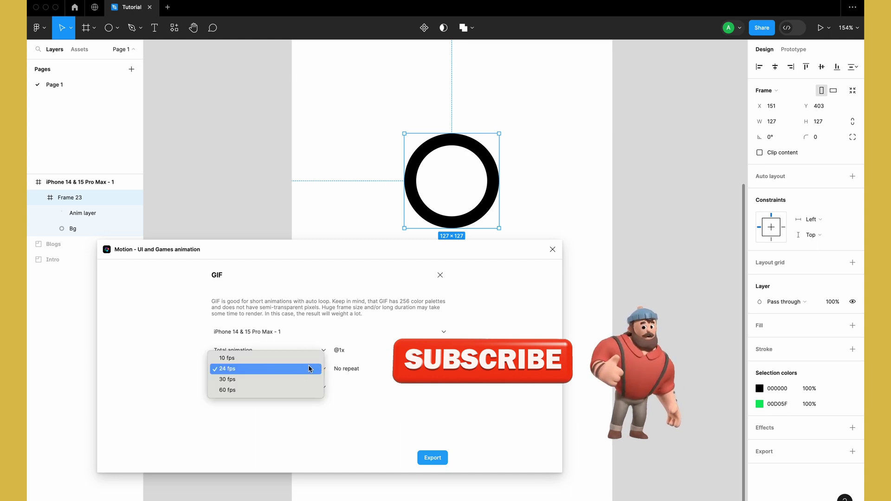
pyautogui.click(149, 399)
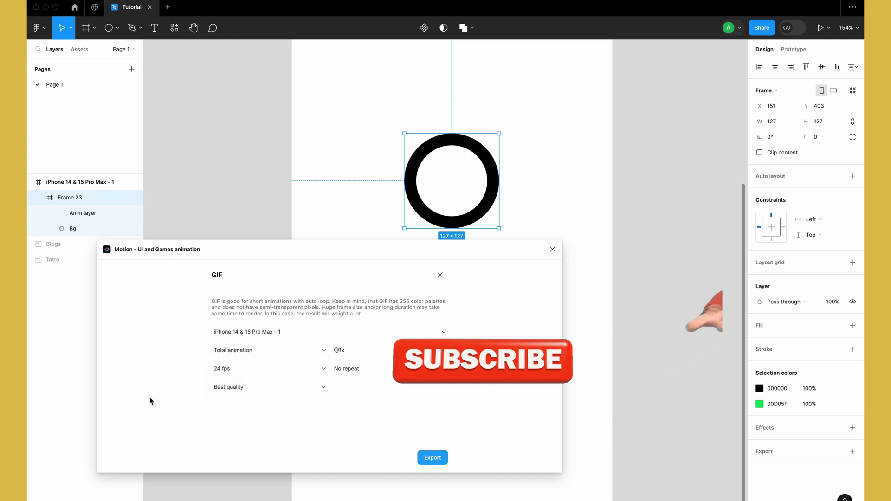
pyautogui.click(350, 371)
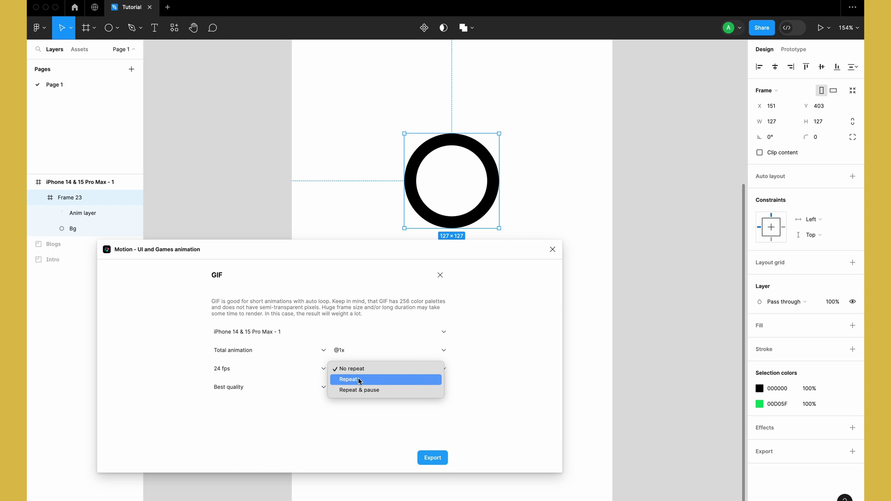
pyautogui.click(358, 381)
pyautogui.click(363, 372)
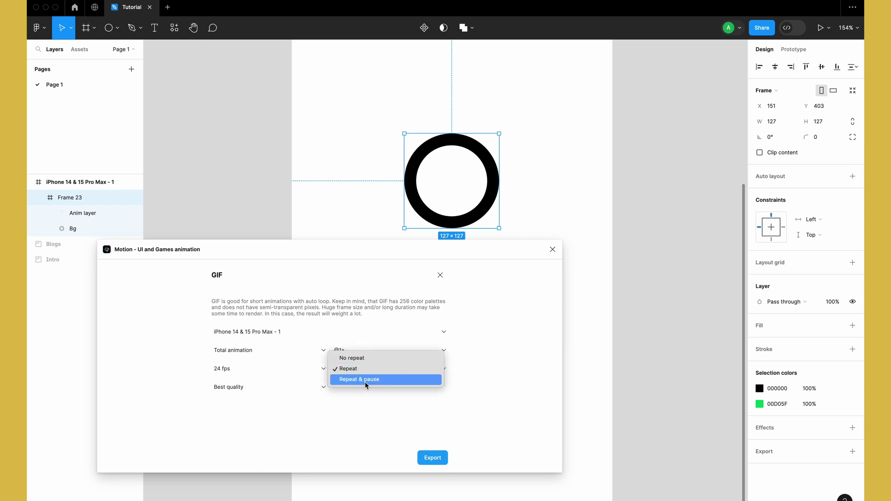
pyautogui.click(344, 424)
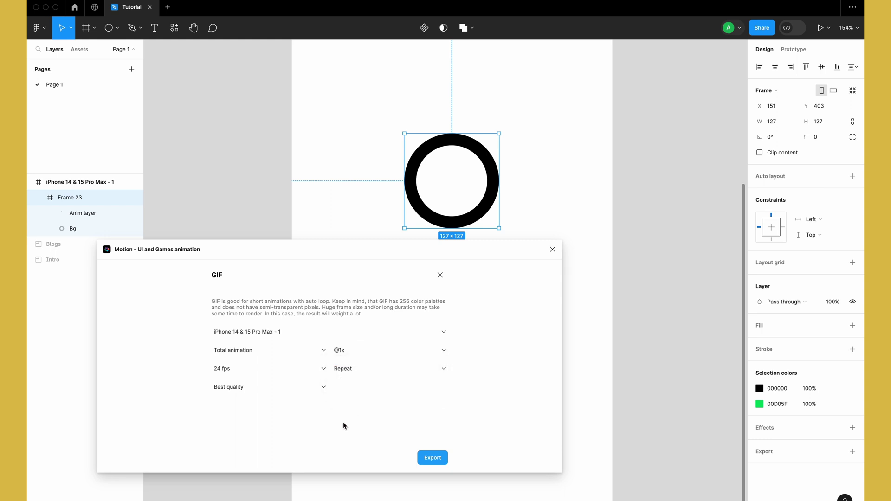
pyautogui.click(261, 390)
pyautogui.click(262, 391)
pyautogui.click(352, 369)
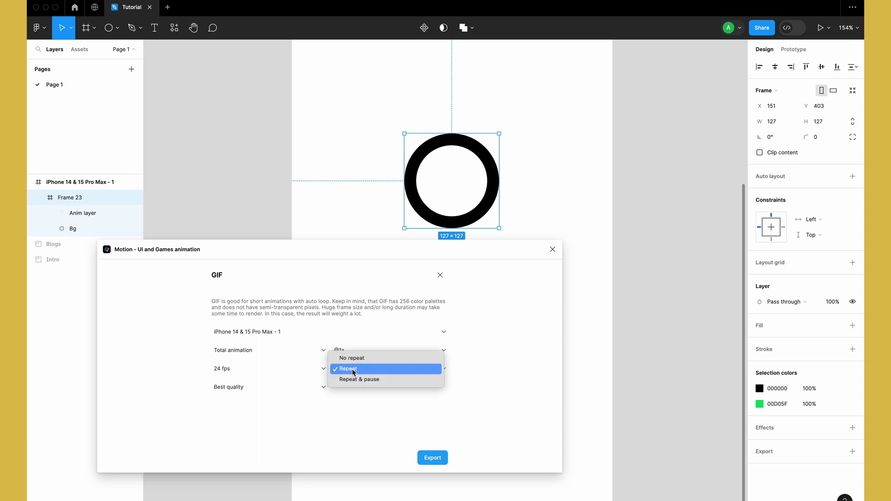
pyautogui.click(353, 358)
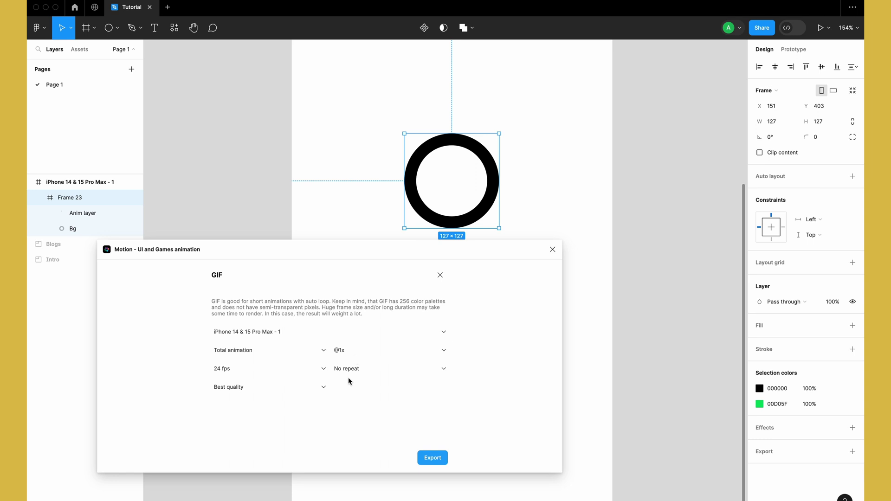
pyautogui.click(349, 371)
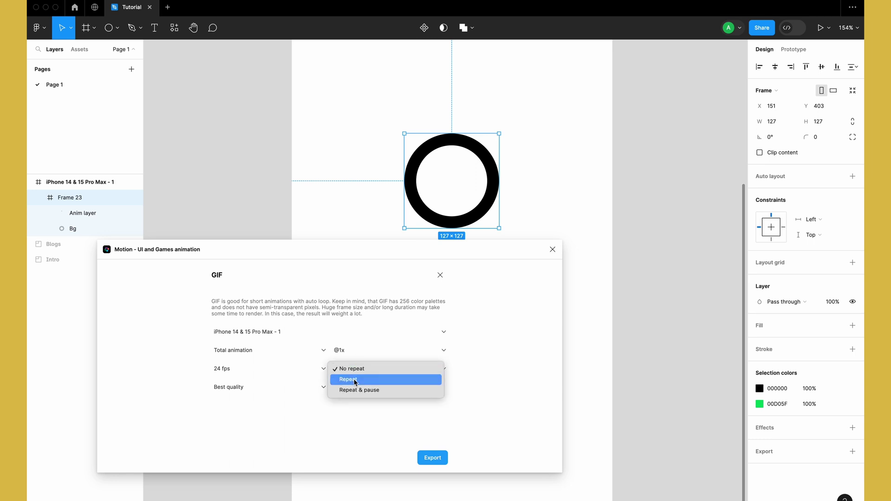
pyautogui.click(356, 381)
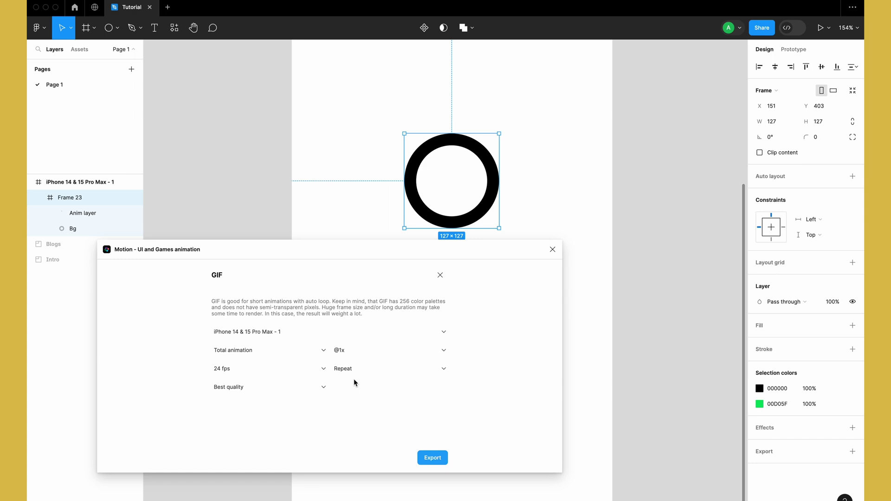
# - Export the GIF and save it to Downloads as 'Loader Animation'
pyautogui.click(442, 457)
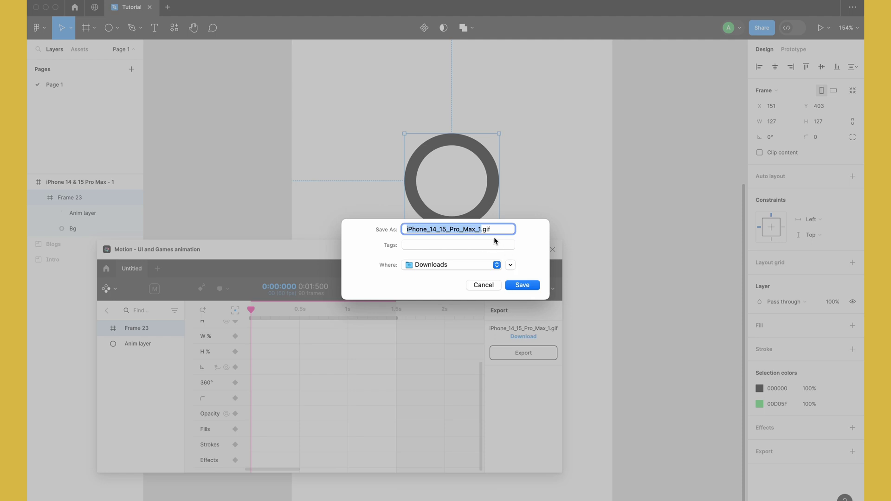
pyautogui.write('Loader ')
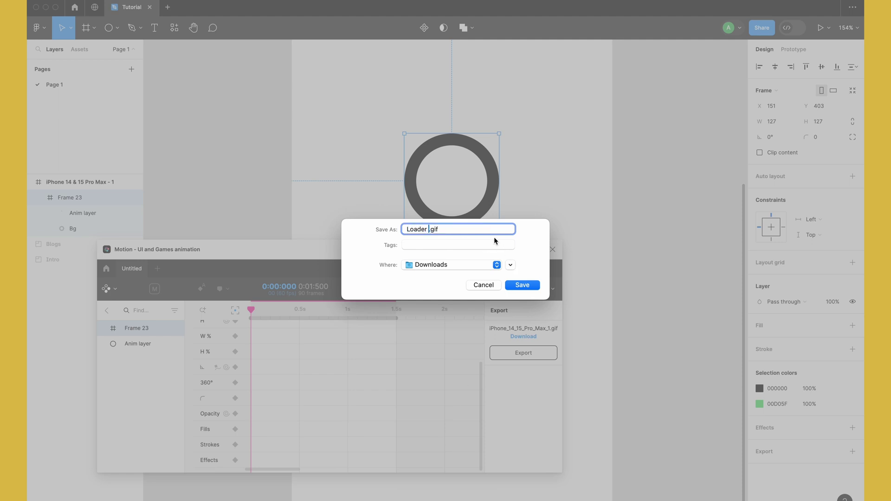
pyautogui.write('Animation')
pyautogui.click(537, 285)
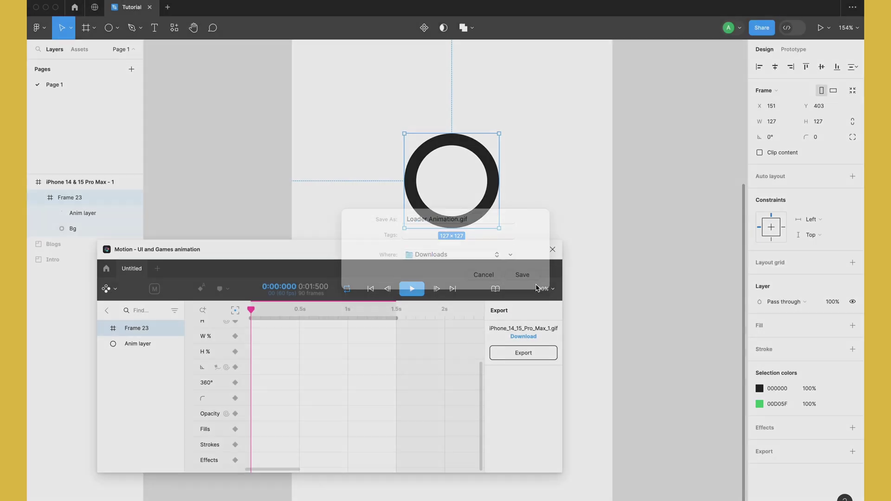